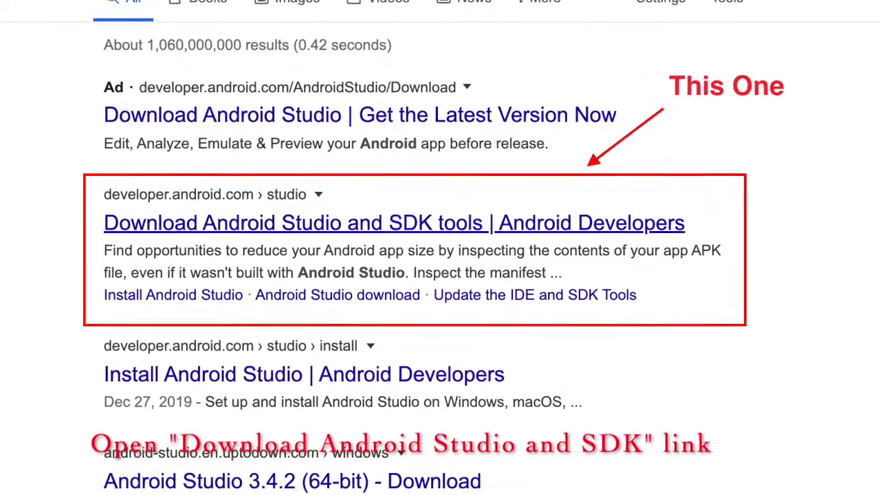
Open the "Download Android Studio and SDK tools" page from the search results.
left_click(395, 223)
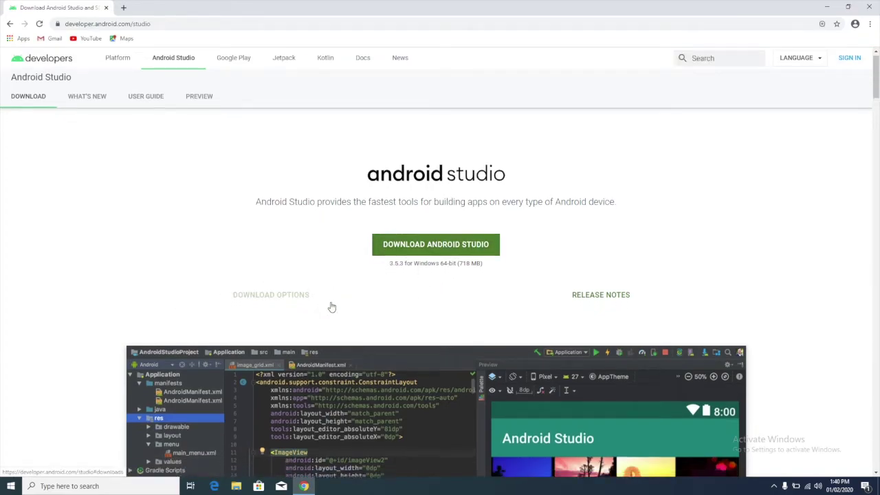
Look through the Android Studio page for the download packages and examine the Windows system requirements, including the RAM needed.
scroll(330, 304, "down", 5)
scroll(330, 302, "down", 8)
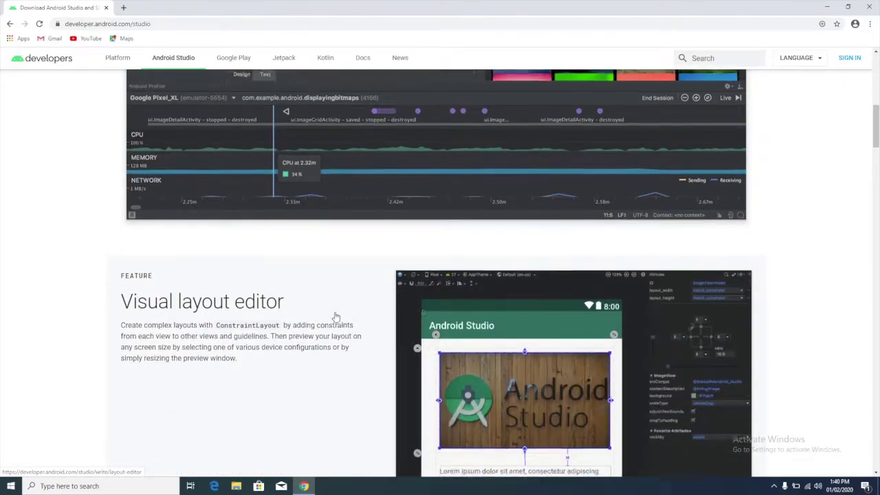
scroll(337, 318, "down", 9)
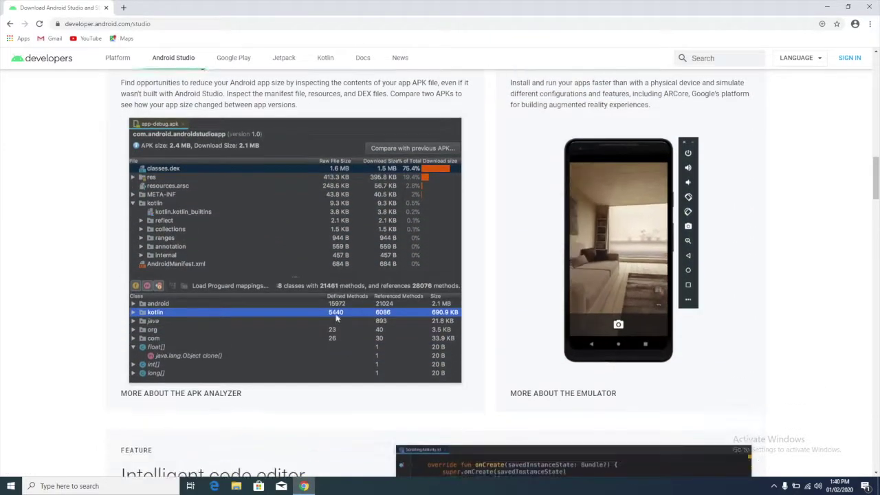
scroll(336, 318, "down", 13)
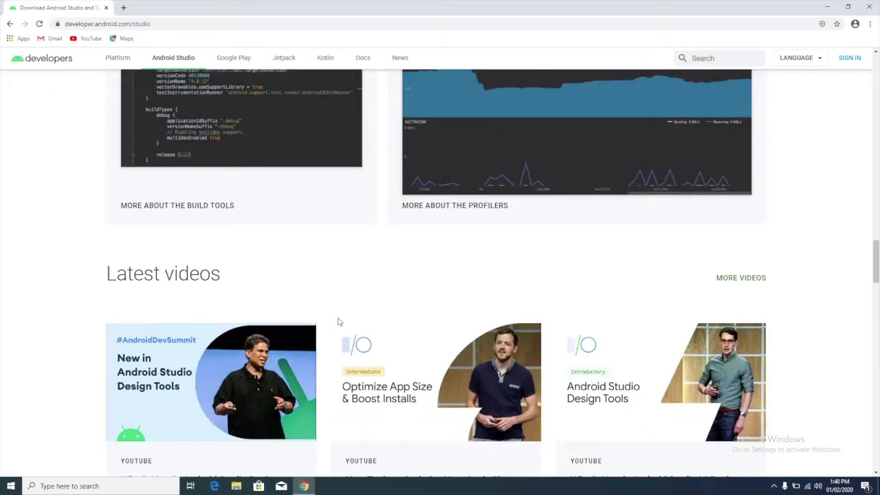
scroll(339, 326, "down", 7)
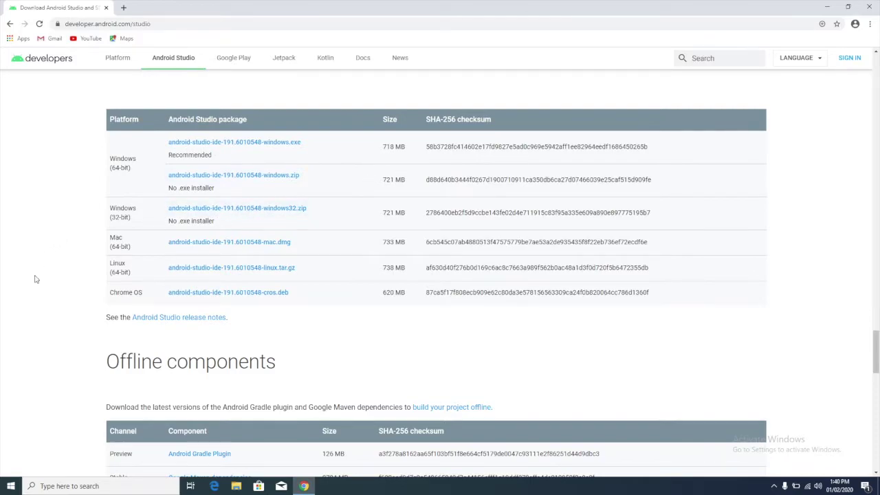
scroll(53, 314, "down", 3)
scroll(57, 314, "down", 3)
scroll(57, 314, "down", 5)
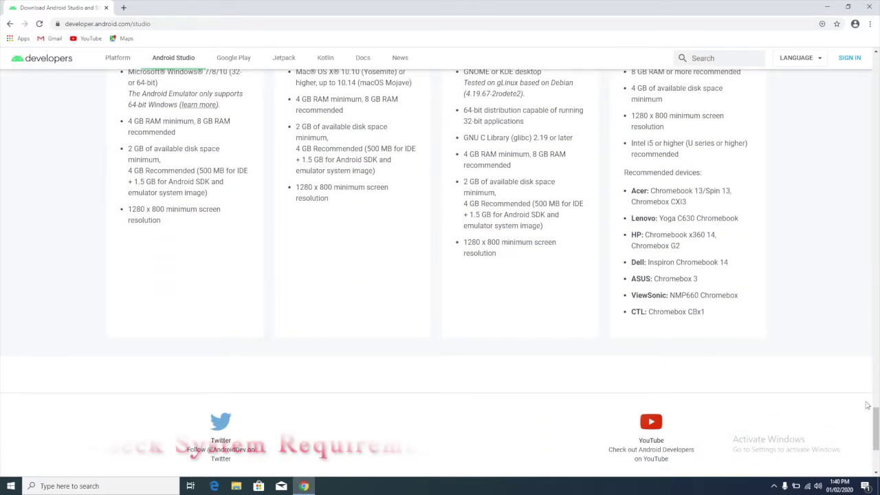
scroll(360, 298, "up", 2)
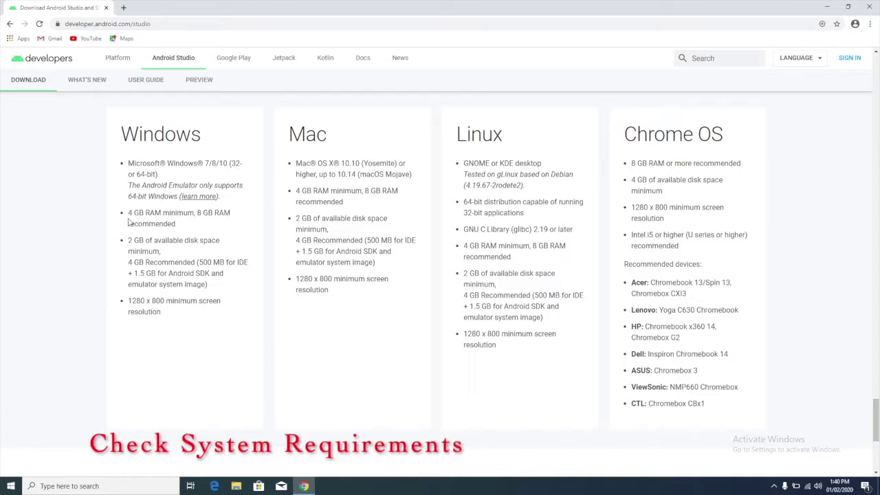
left_click_drag(129, 214, 177, 224)
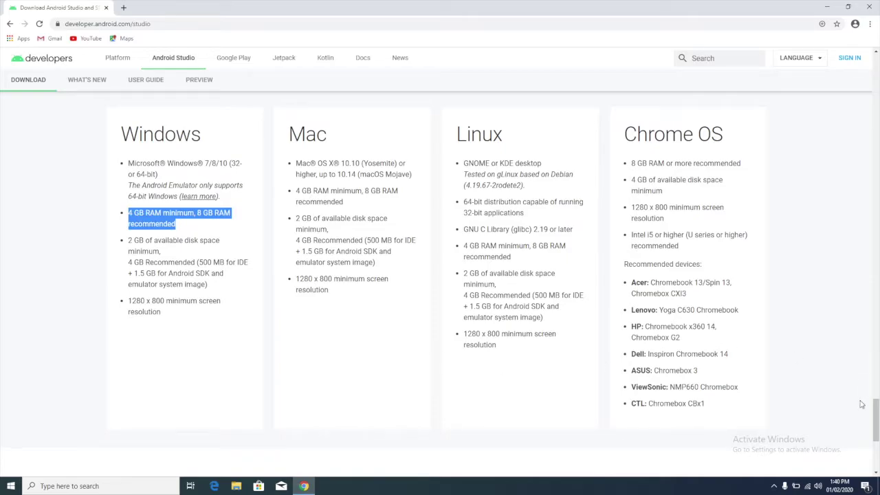
Download Android Studio for Windows, agreeing to the terms and conditions.
left_click_drag(875, 412, 845, 68)
left_click(413, 256)
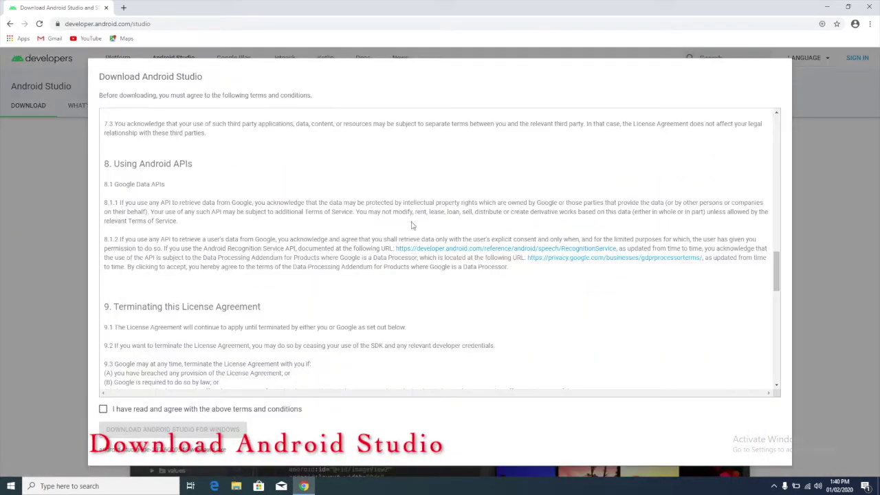
scroll(203, 274, "down", 6)
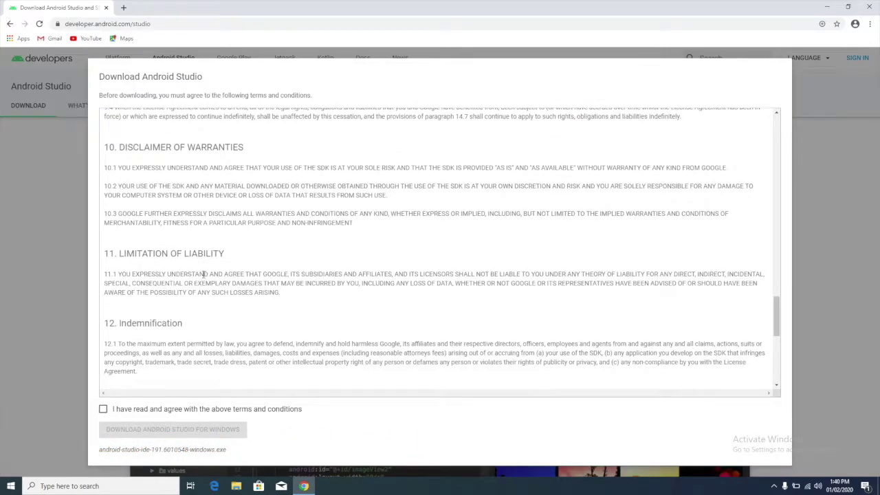
scroll(204, 282, "down", 6)
left_click(104, 409)
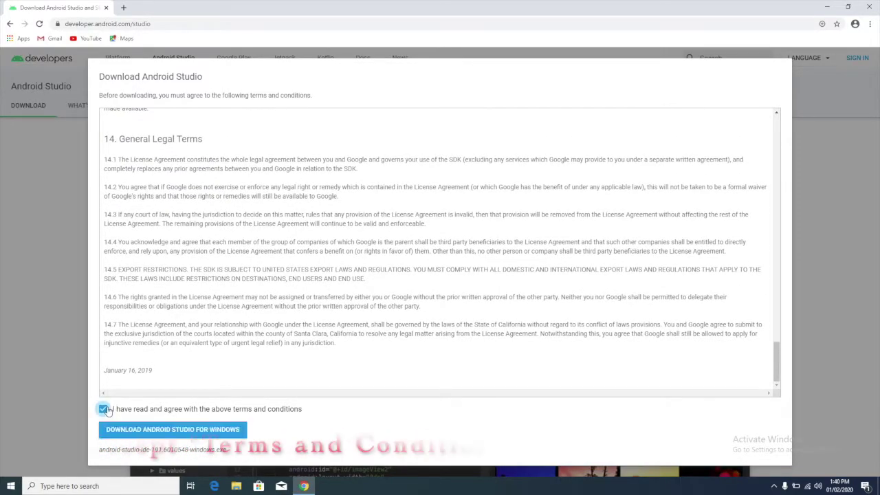
left_click(159, 429)
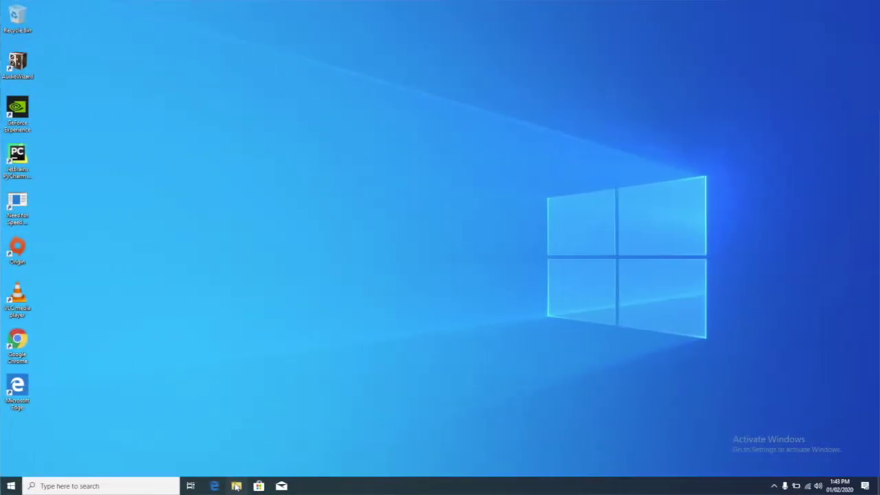
Run the android-studio-ide-191.6010548-windows installer from the Downloads folder and uninstall the previous Android Studio version.
left_click(236, 486)
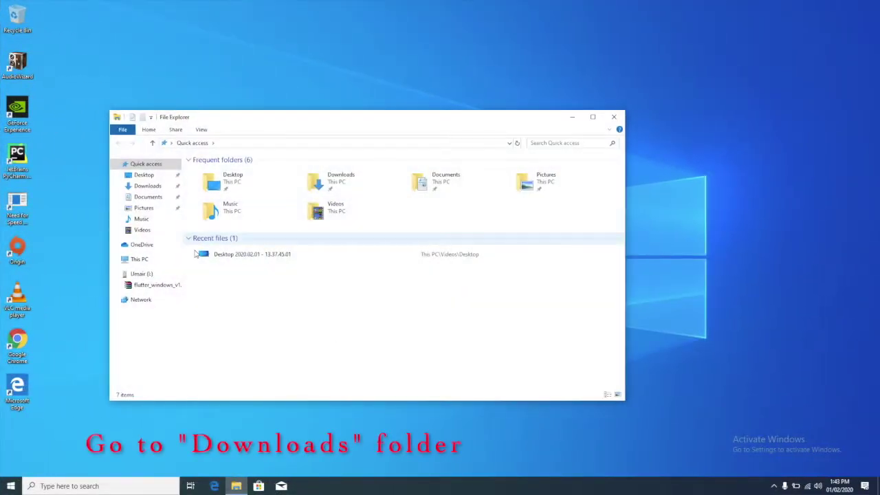
left_click(144, 188)
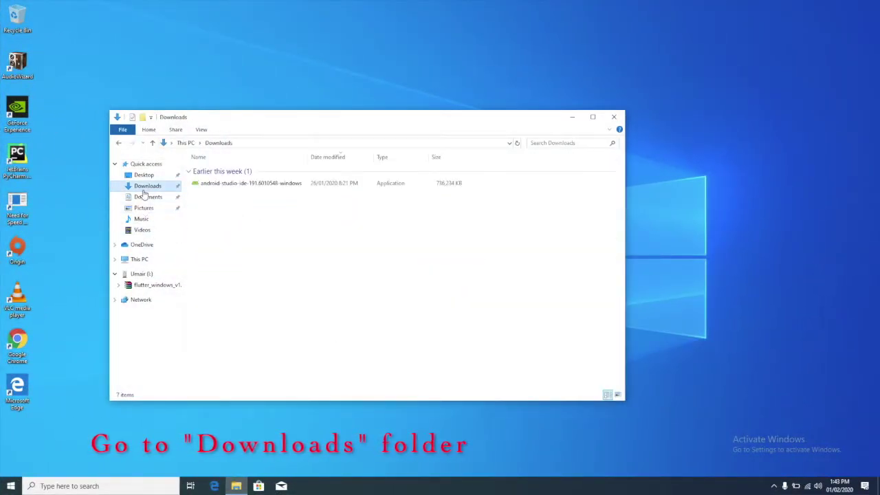
left_click(216, 184)
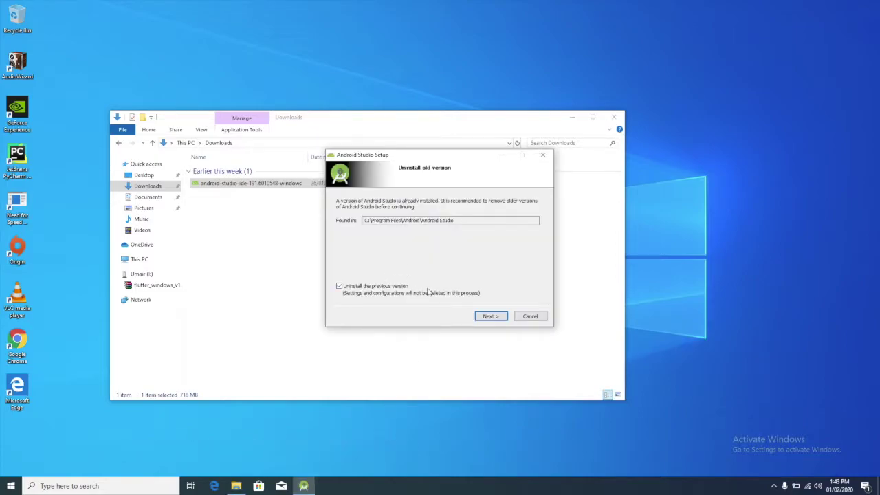
left_click(488, 316)
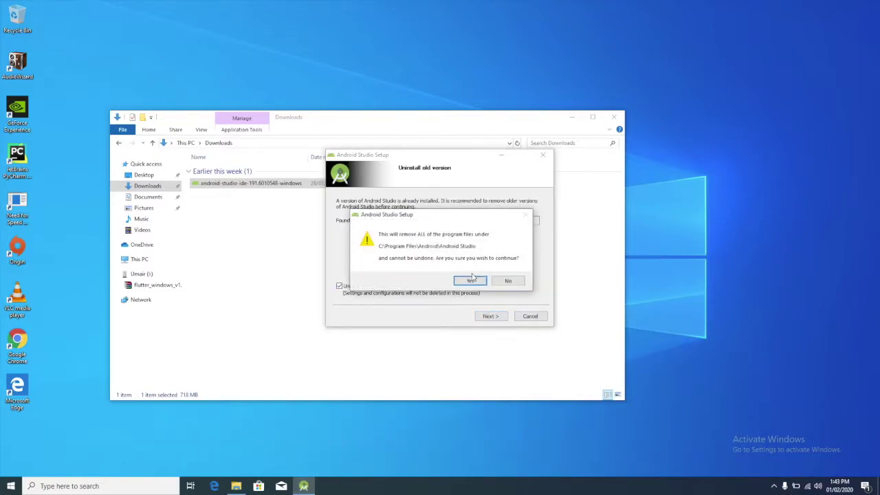
left_click(474, 282)
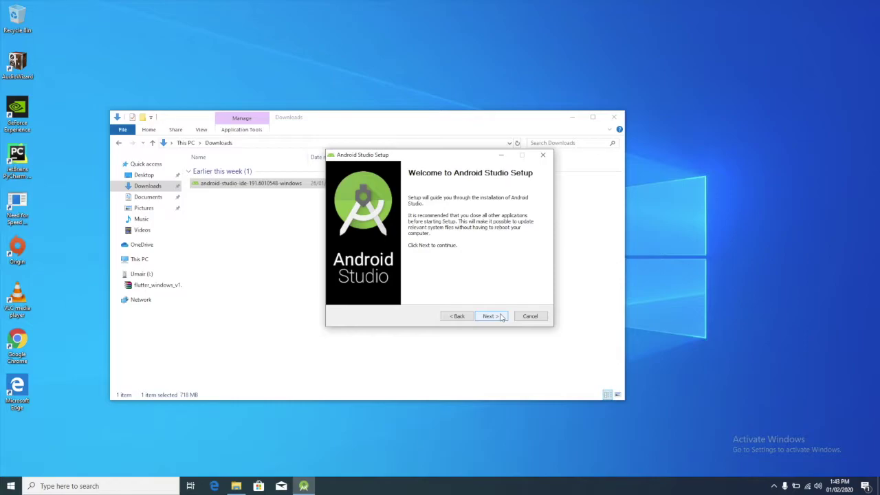
Install Android Studio with the Android Virtual Device in C:\Program Files\Android\Android Studio, using the Android Studio Start Menu folder, and show the installation details.
left_click(501, 317)
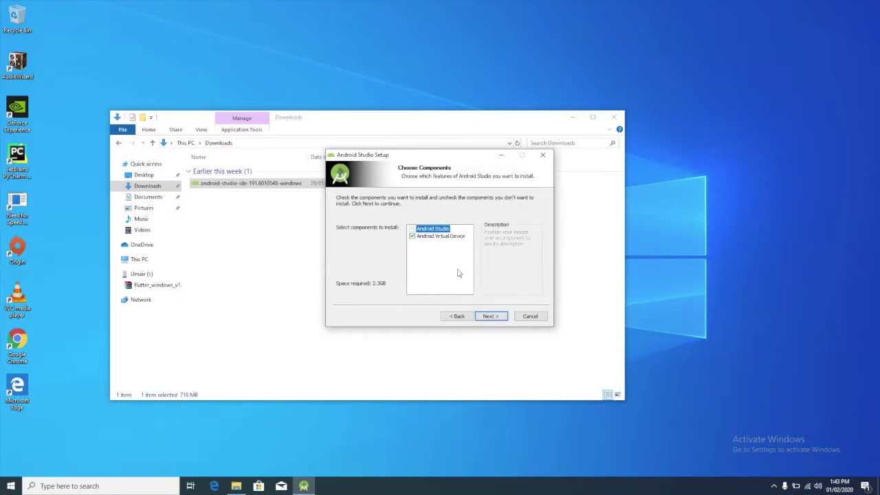
left_click(487, 314)
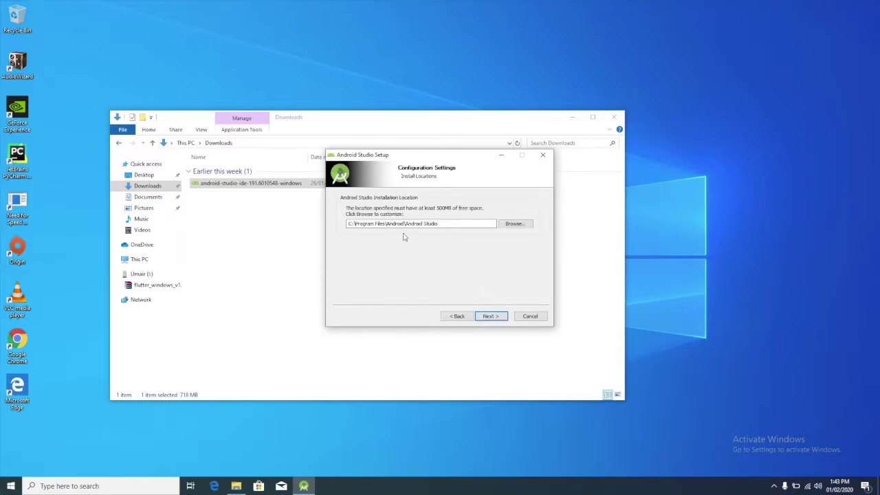
left_click(492, 315)
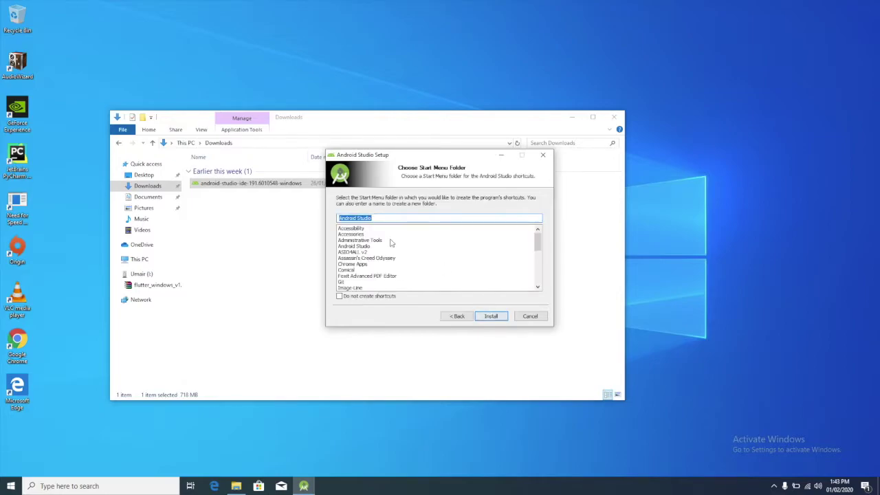
left_click(492, 315)
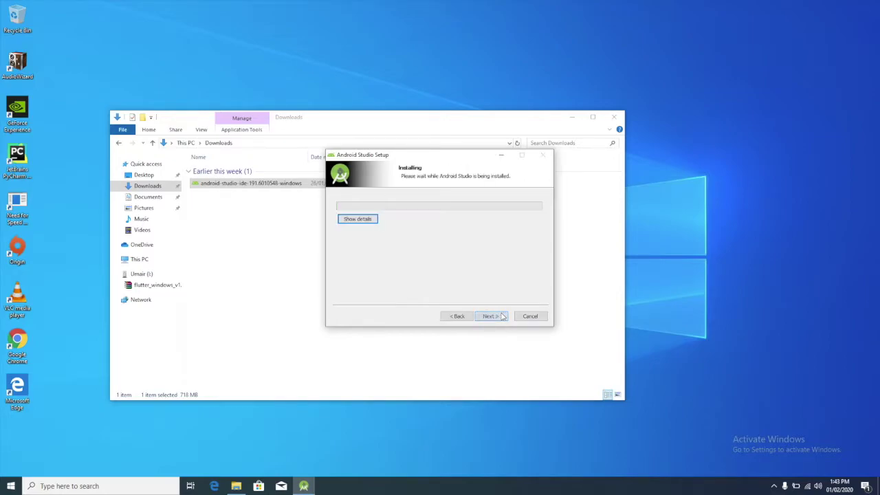
left_click(374, 220)
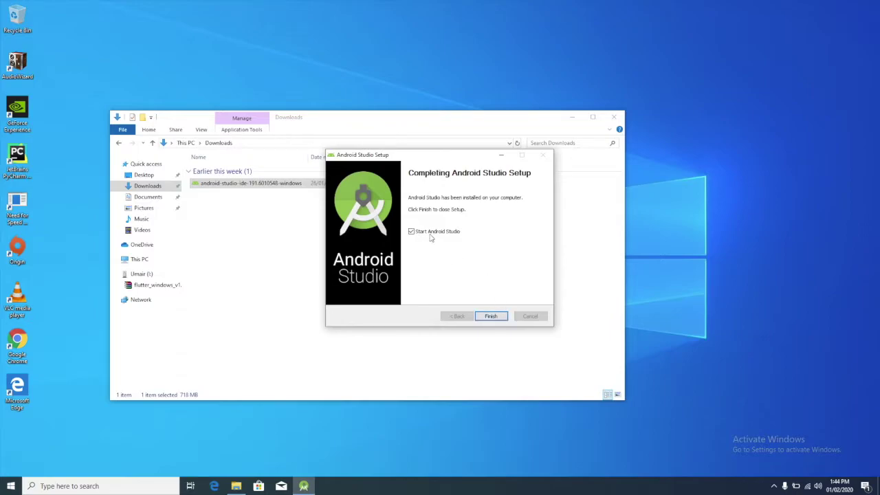
Finish the installer with Android Studio set to start, without importing settings, and allow sending usage statistics to Google.
left_click(492, 318)
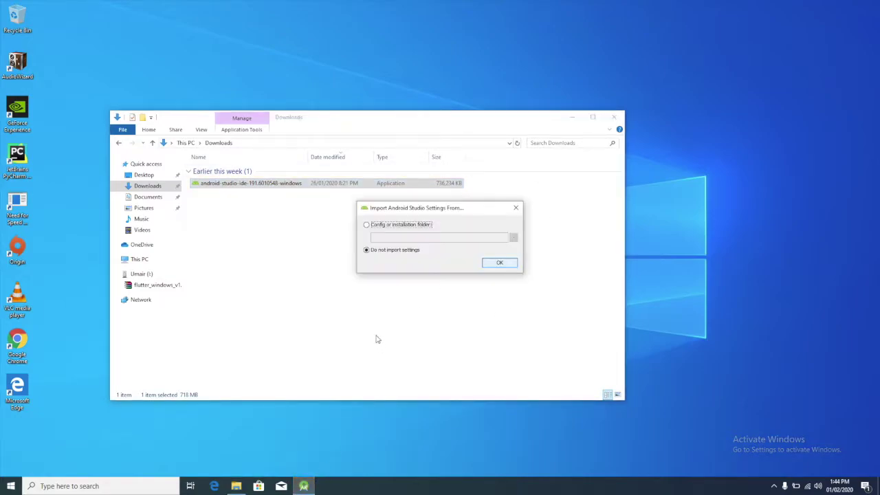
left_click(488, 264)
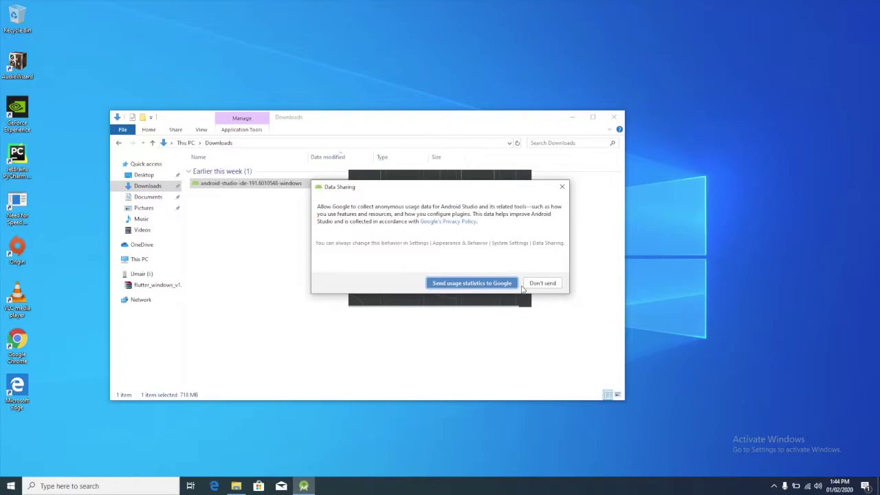
left_click(512, 284)
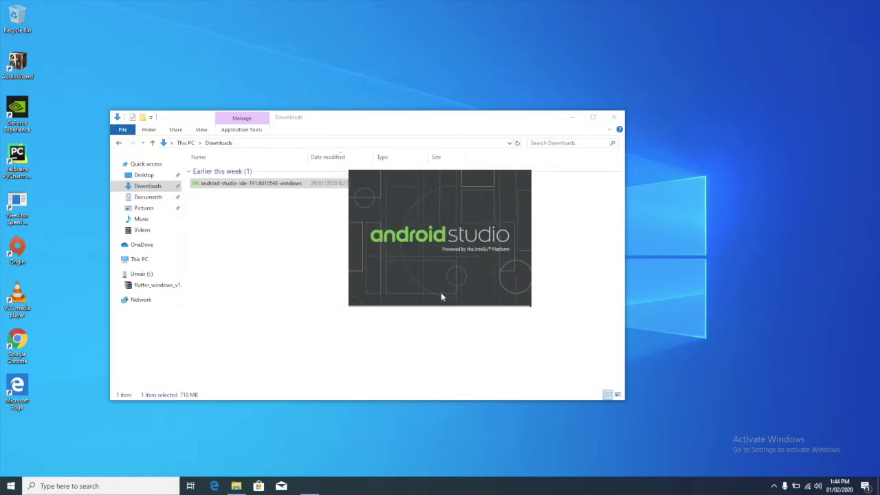
Choose the Standard install type and the Light UI theme in the setup wizard.
left_click(519, 369)
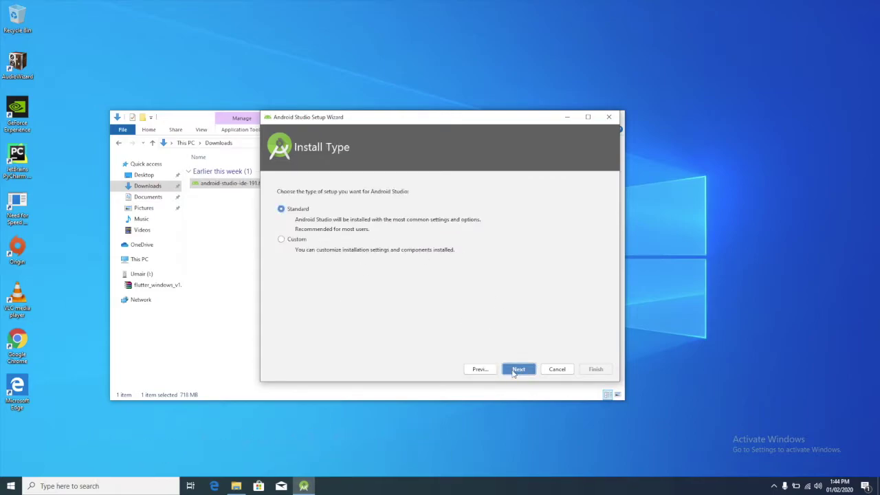
left_click(515, 370)
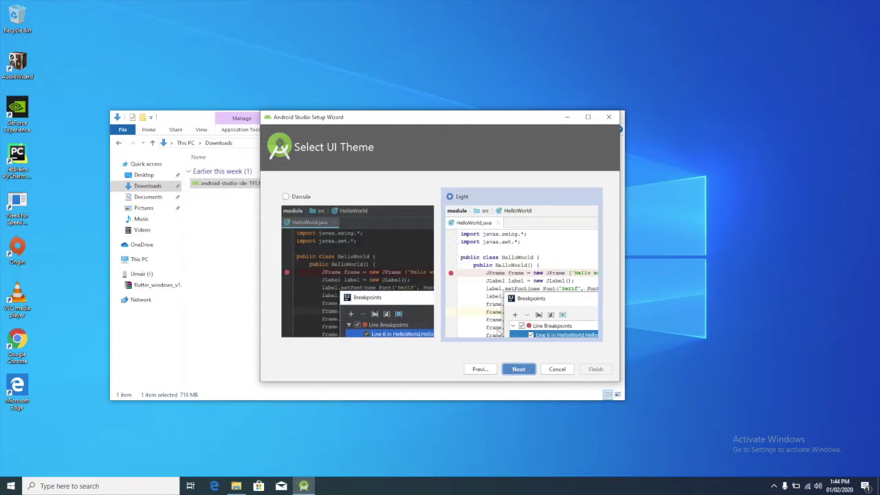
left_click(529, 368)
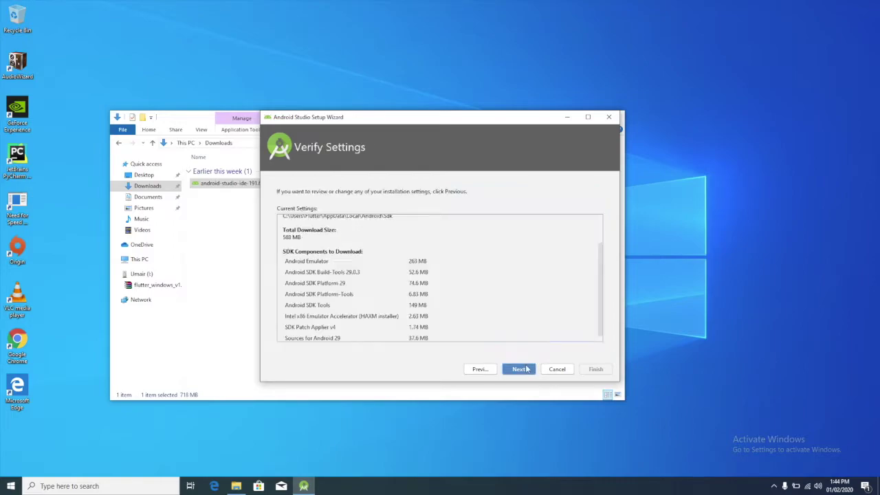
Review the listed SDK components, download them with the details shown, and finish the setup wizard.
scroll(454, 277, "down", 1)
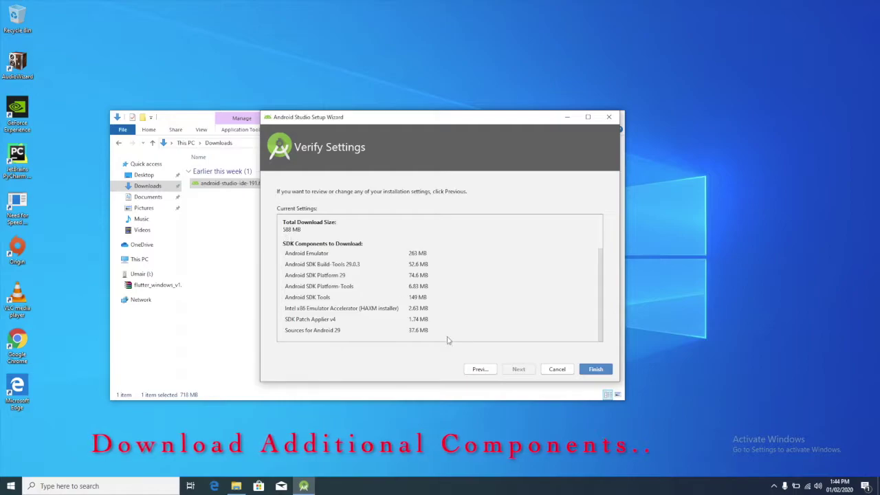
left_click(591, 370)
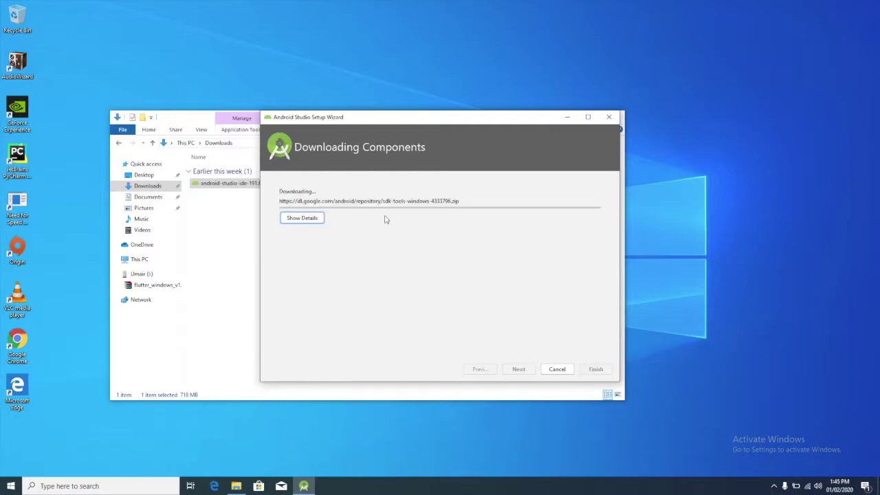
left_click(316, 219)
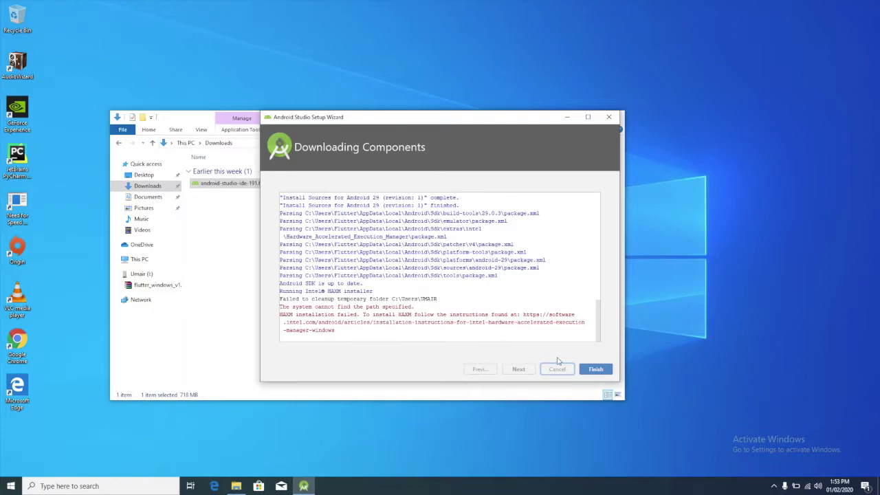
left_click(595, 370)
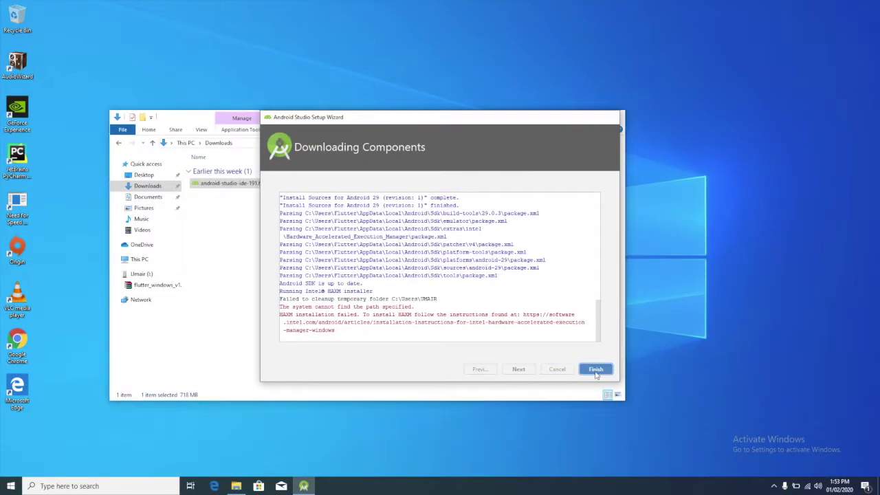
left_click(596, 369)
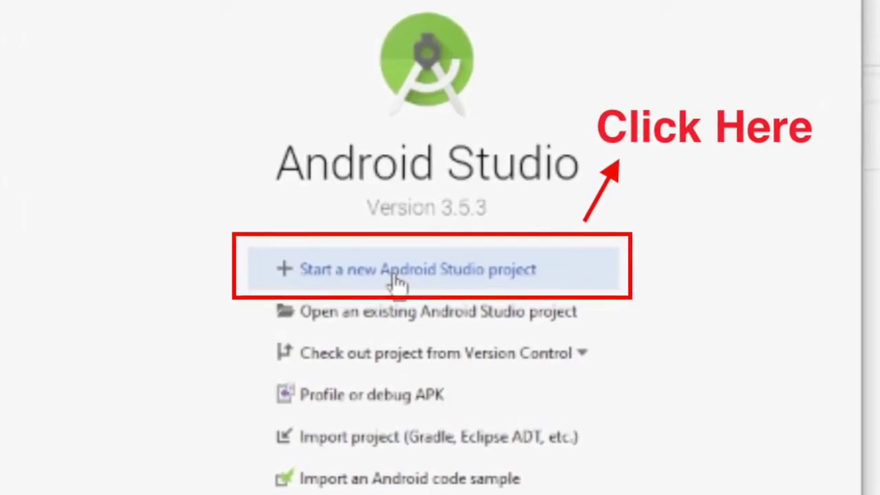
Create a Kotlin project named My Application from the Empty Activity template with minimum API 15, and maximize its window.
left_click(397, 280)
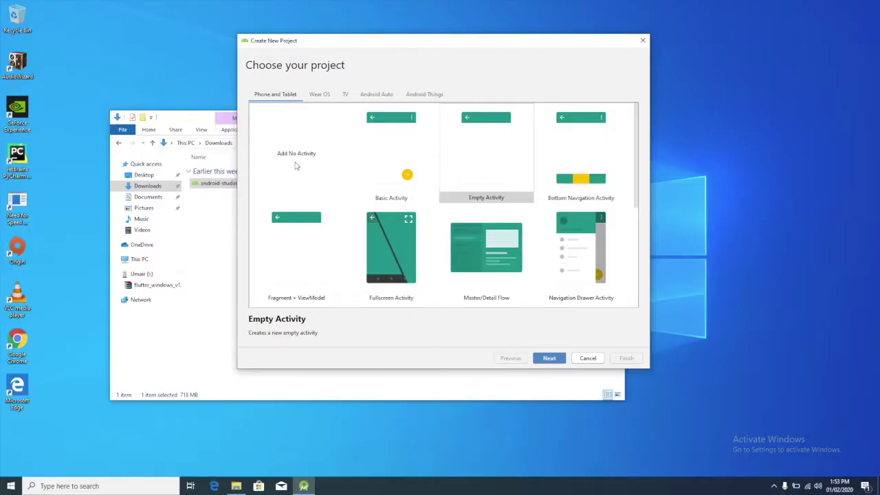
left_click(550, 358)
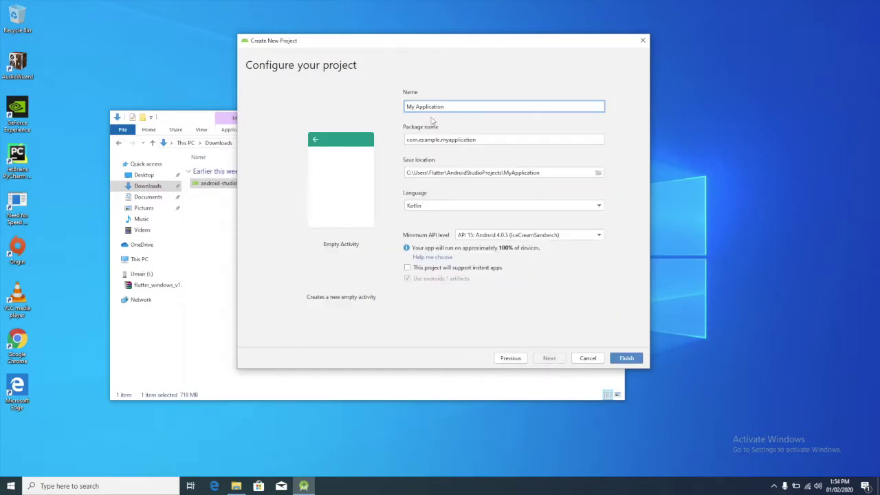
left_click(626, 358)
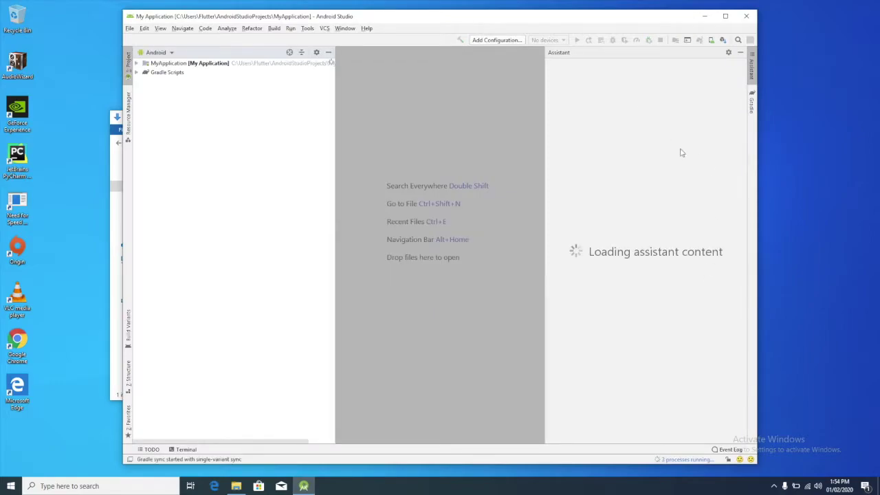
left_click(726, 16)
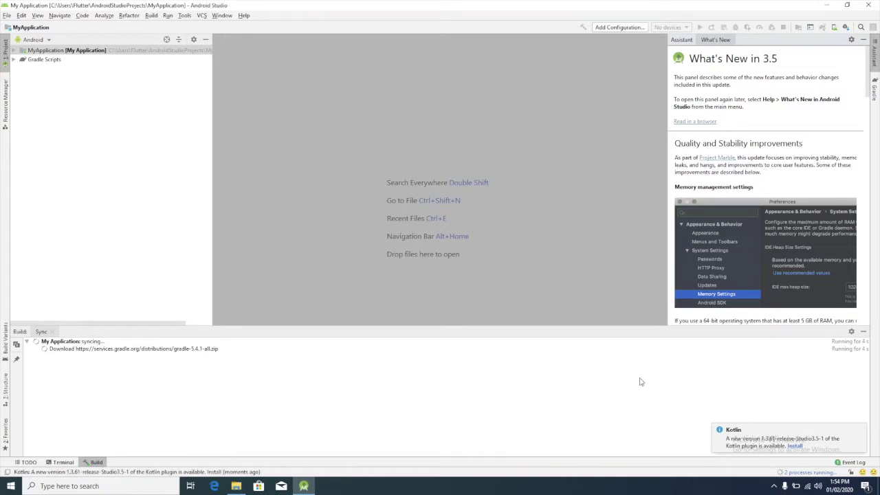
left_click(797, 474)
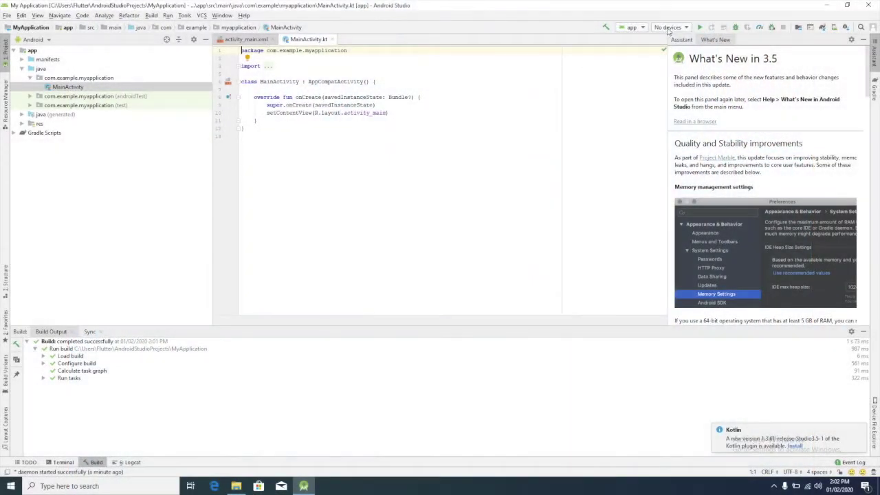
Open the AVD Manager and start a new virtual device with the Pixel 2 phone as its hardware.
left_click(669, 29)
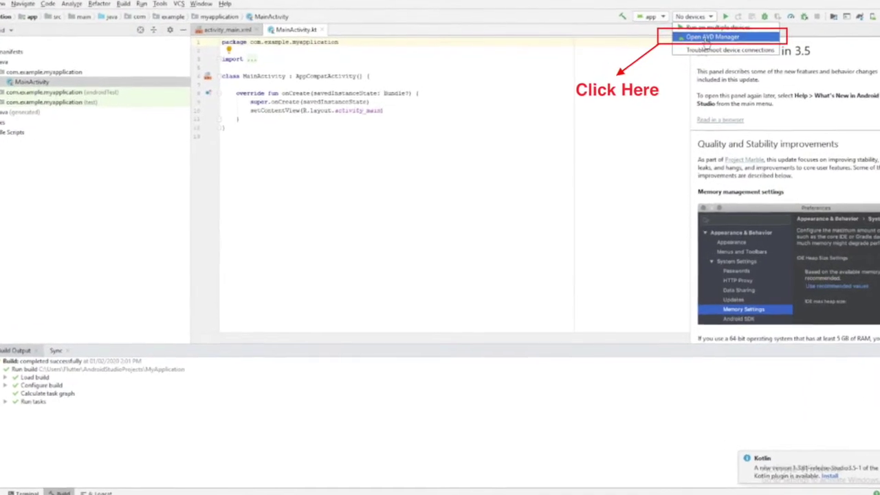
left_click(739, 15)
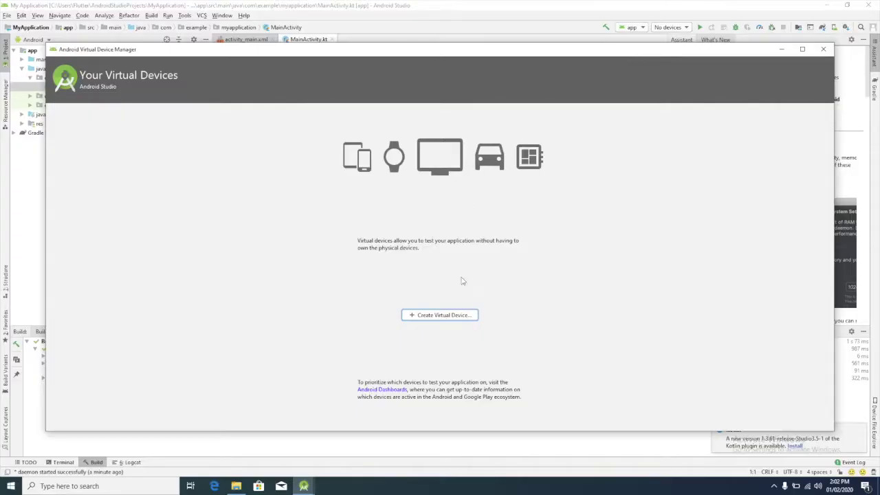
left_click(444, 316)
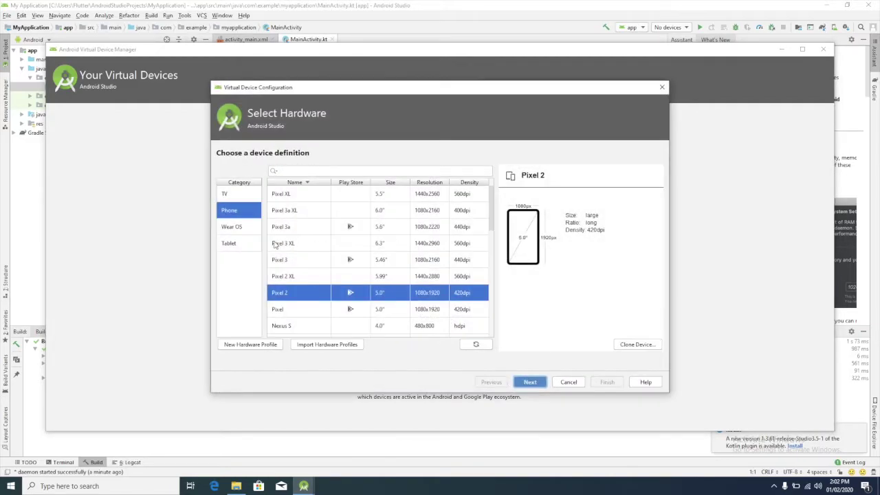
left_click(528, 382)
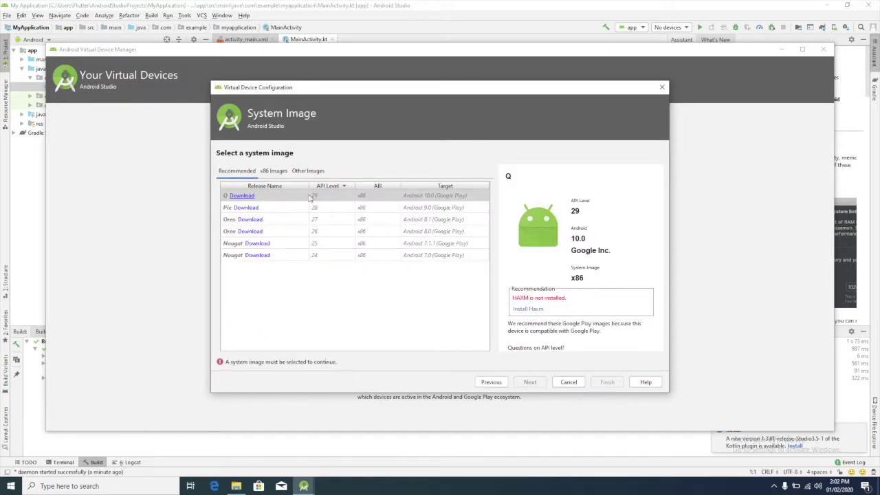
Download the Q (API 29, x86) system image, accepting its license, and create the virtual device Pixel 2 API 29 with it.
left_click(242, 196)
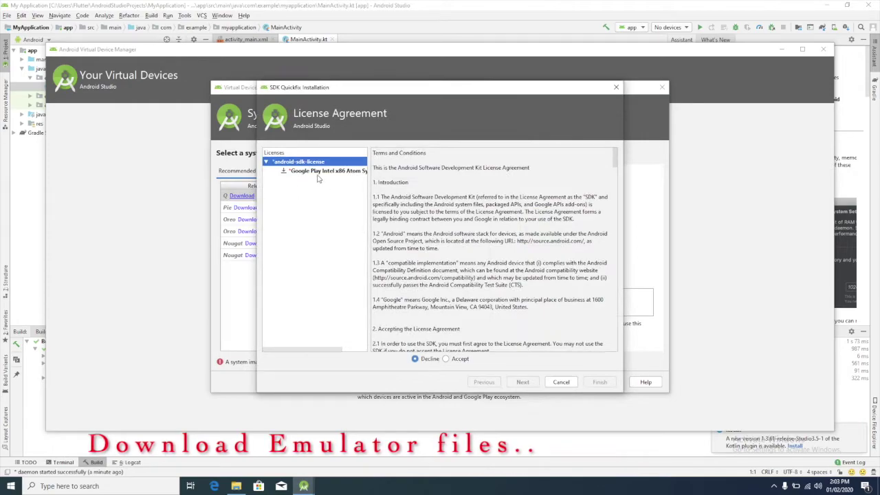
left_click(446, 359)
left_click(522, 382)
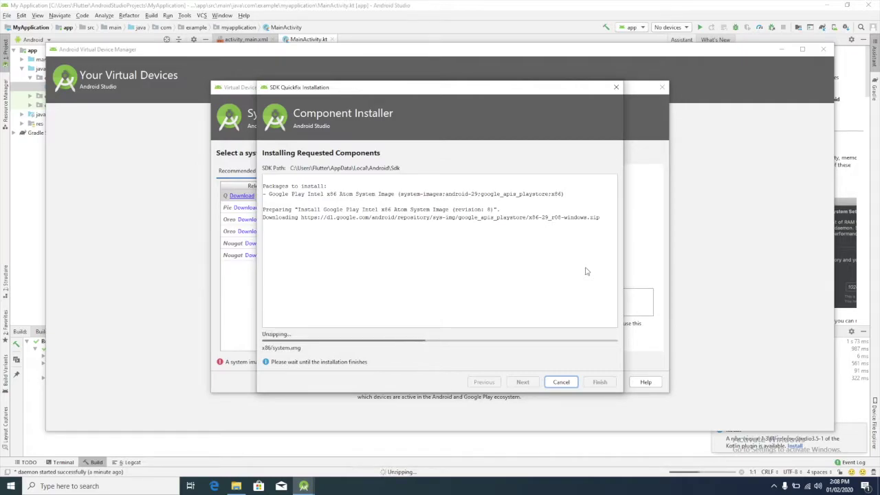
left_click(595, 380)
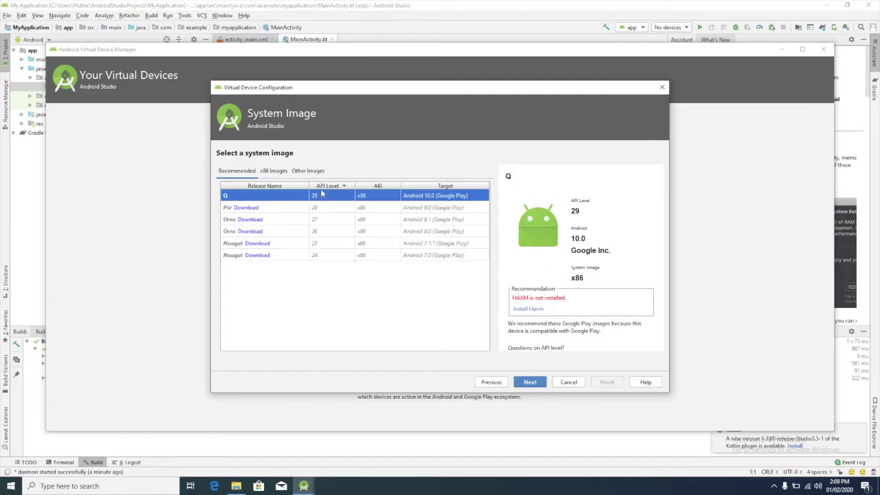
left_click(538, 382)
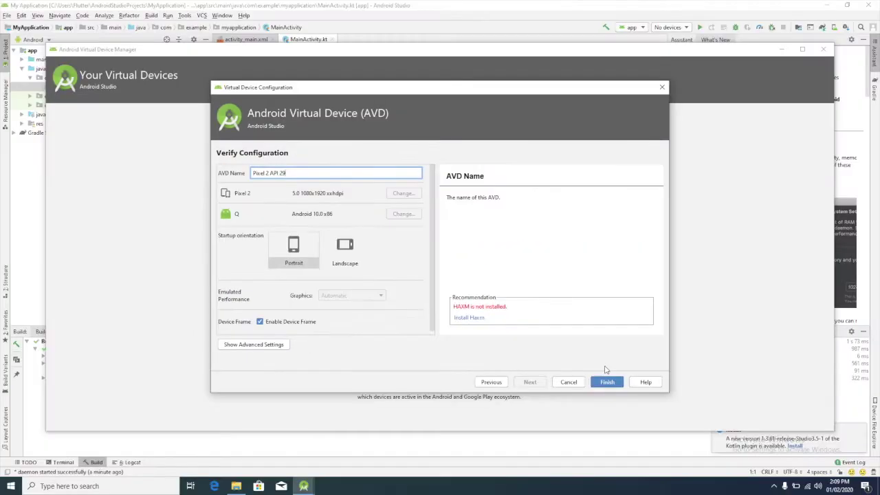
left_click(701, 431)
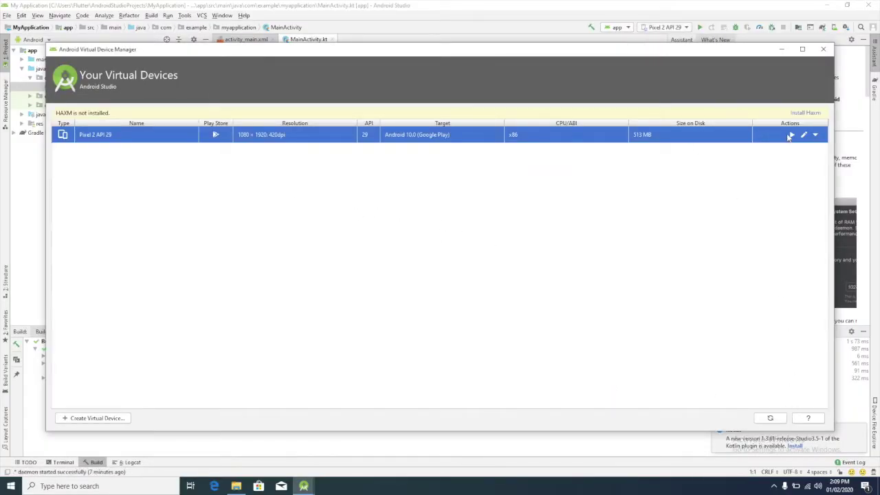
Try to install Intel HAXM by launching Pixel 2 API 29, and open the HAXM instructions address from the installer log in Chrome.
left_click(792, 136)
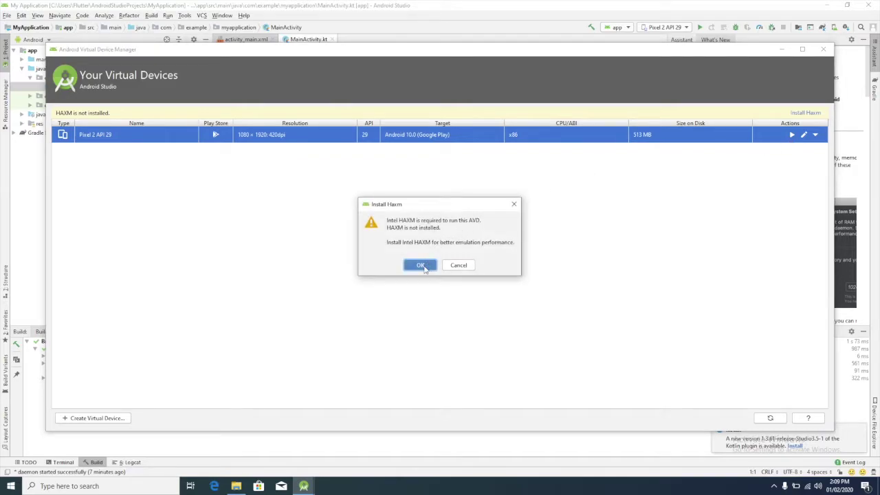
left_click(420, 265)
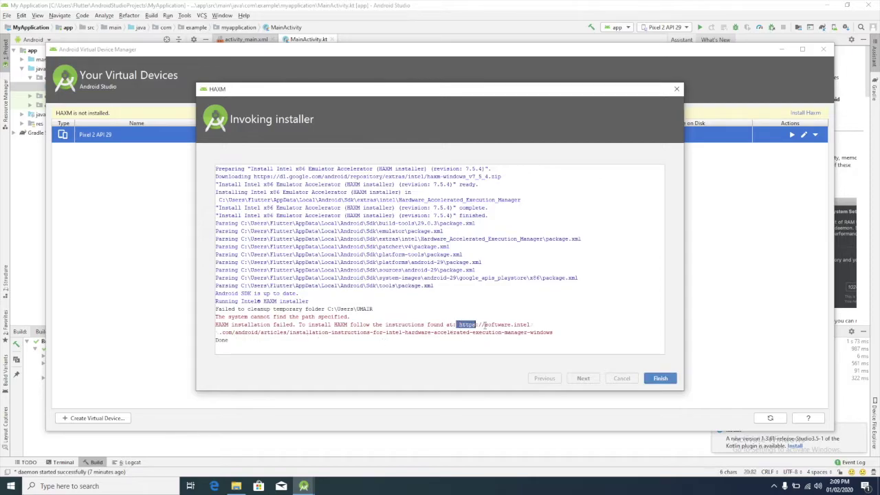
left_click_drag(484, 325, 537, 333)
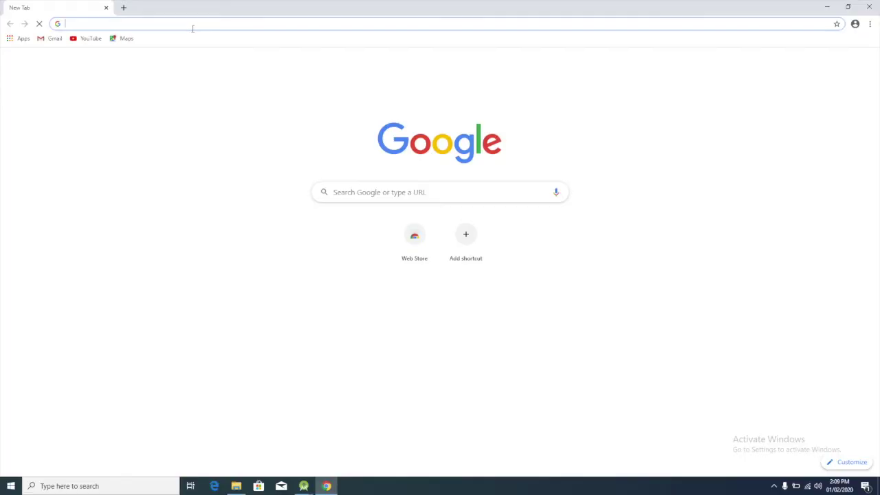
type("https://software.intel.com/android/articles/installation-instructions-for-intel-hardware-accelerated-execution-manager-windows")
key("Return")
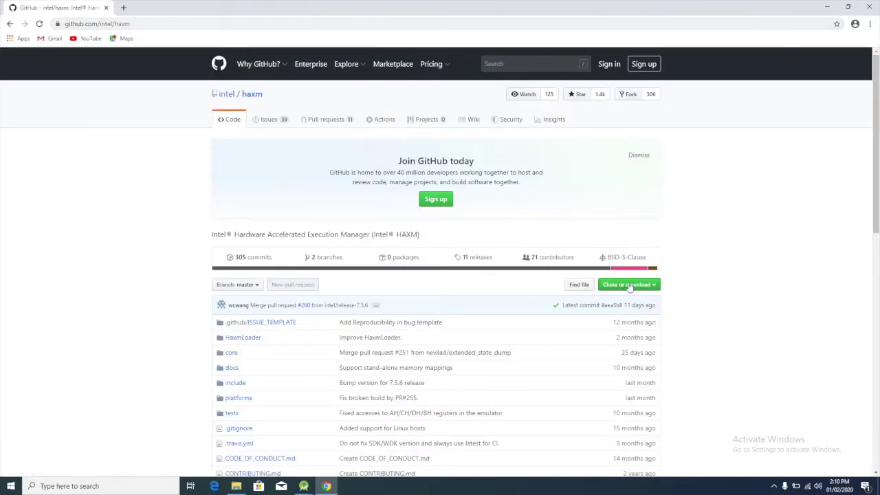
Find the latest HAXM release through the GitHub readme and download haxm-windows_v7_5_6.zip.
scroll(396, 244, "down", 5)
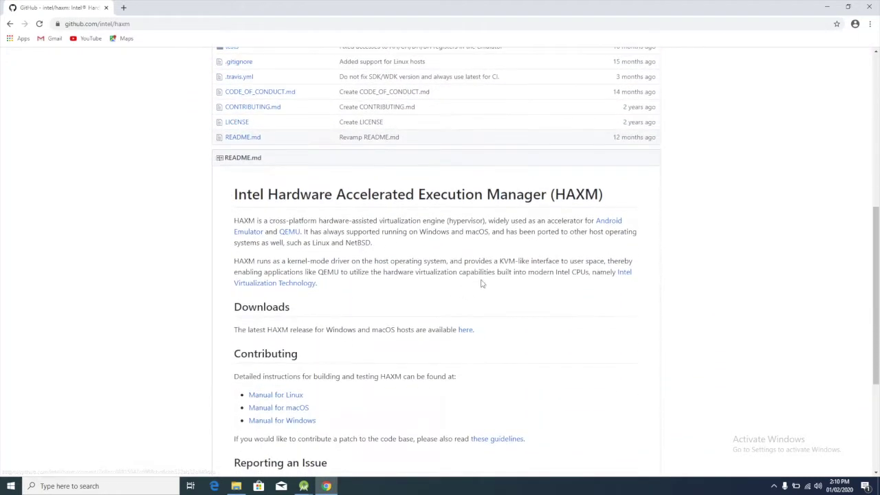
scroll(366, 314, "down", 1)
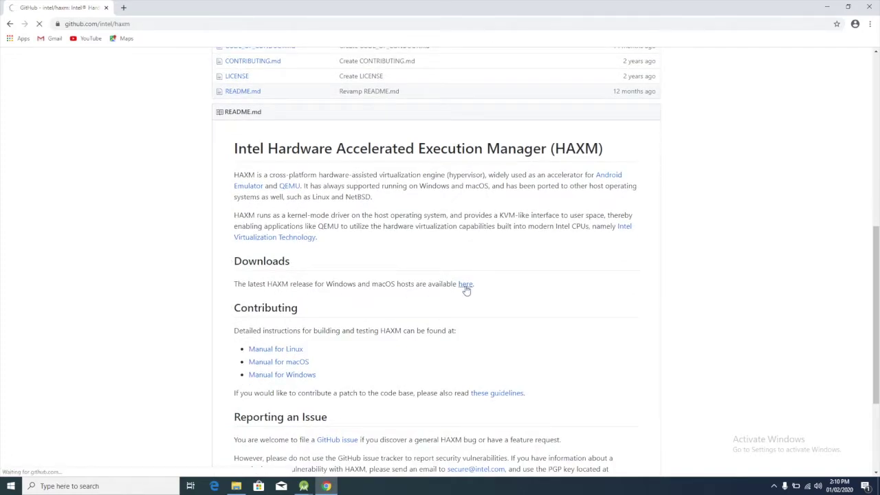
scroll(440, 282, "down", 1)
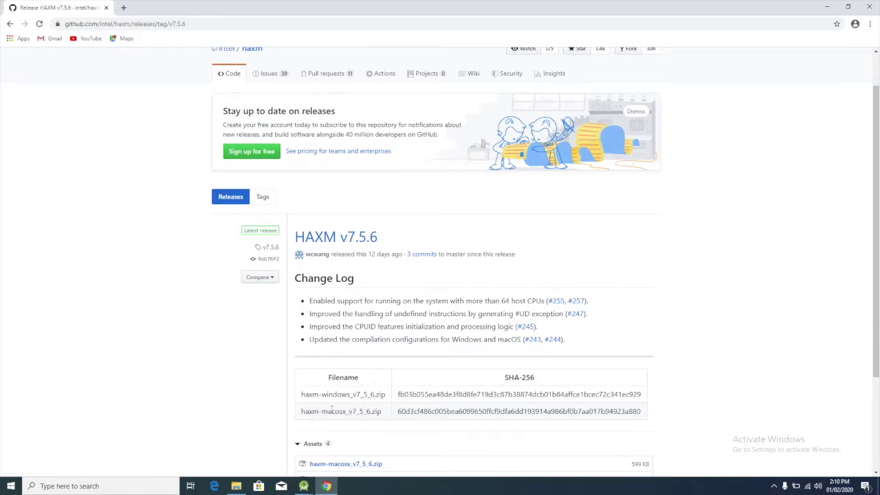
scroll(389, 393, "down", 2)
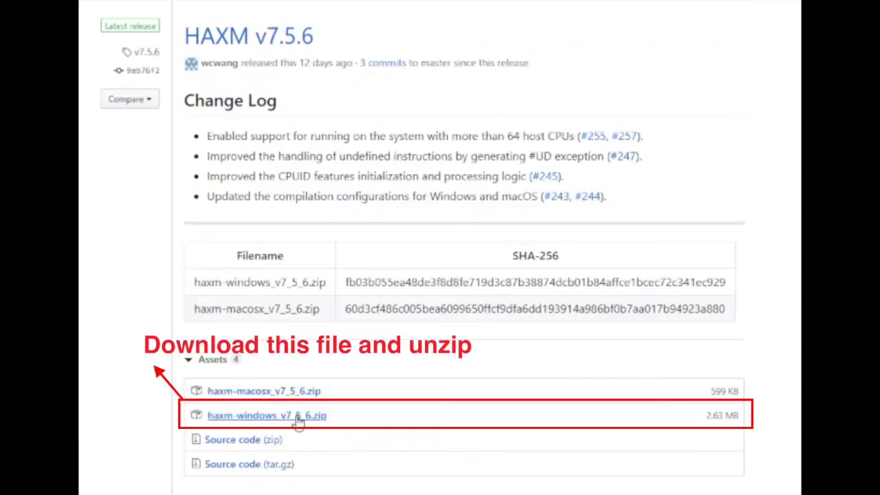
left_click(299, 416)
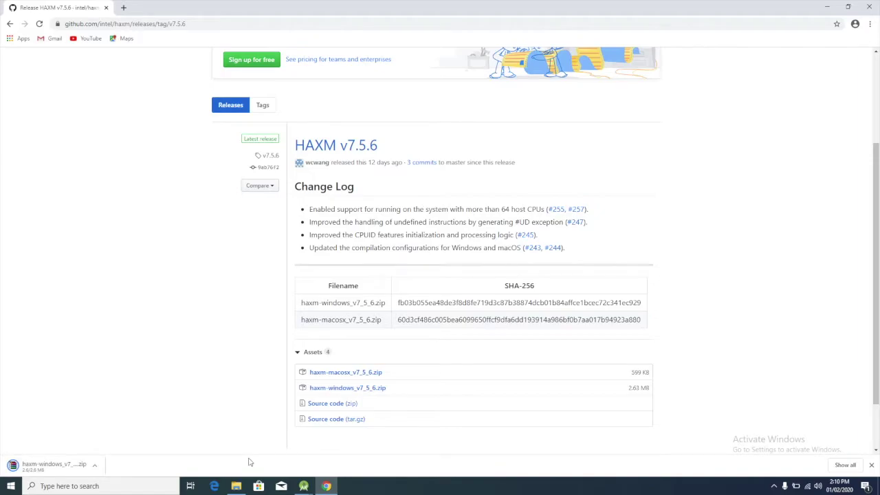
Open the downloaded haxm-windows_v7_5_6.zip in WinRAR and extract its files to the Downloads folder.
left_click(55, 466)
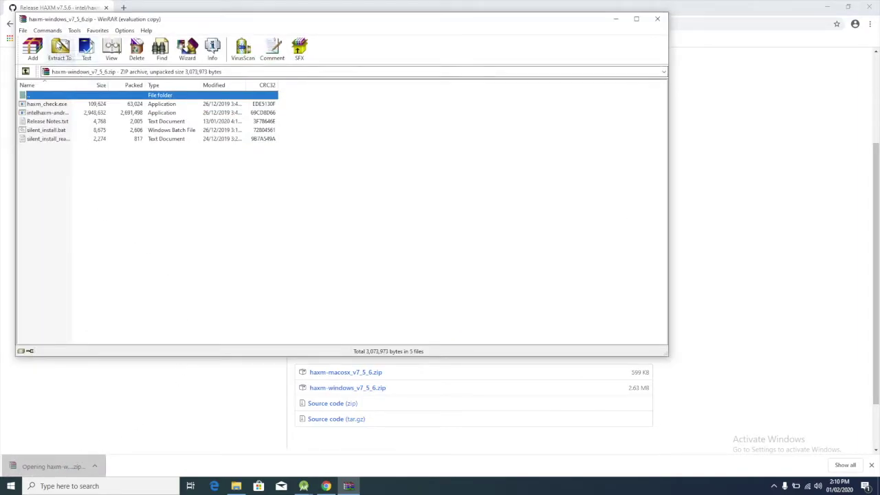
left_click(59, 48)
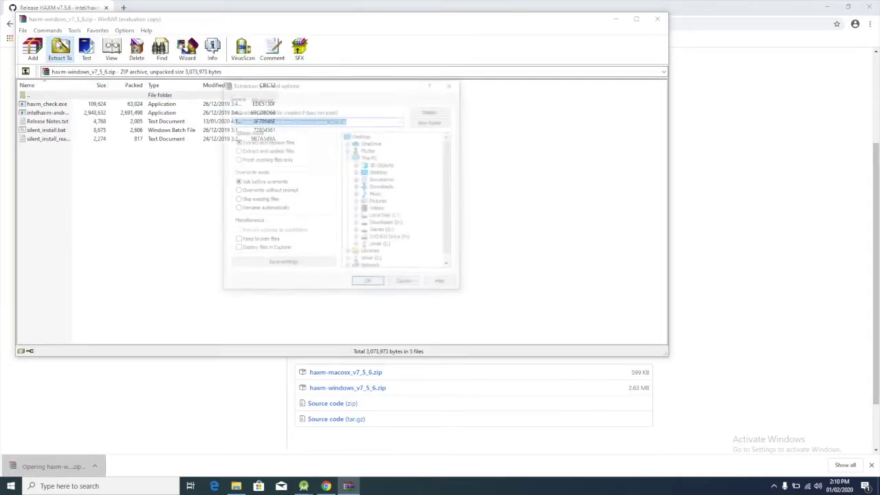
left_click(385, 187)
left_click(376, 285)
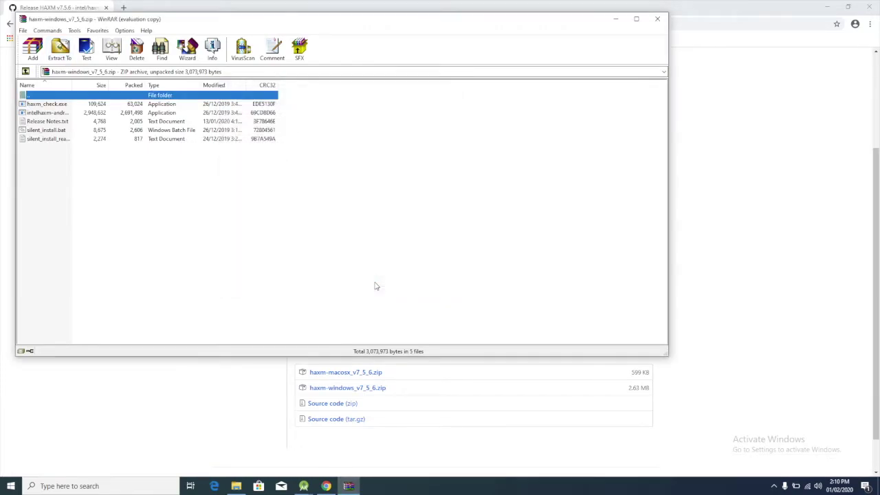
Run intelhaxm-android from the Downloads folder as administrator and install Intel Hardware Accelerated Execution Manager.
left_click(237, 486)
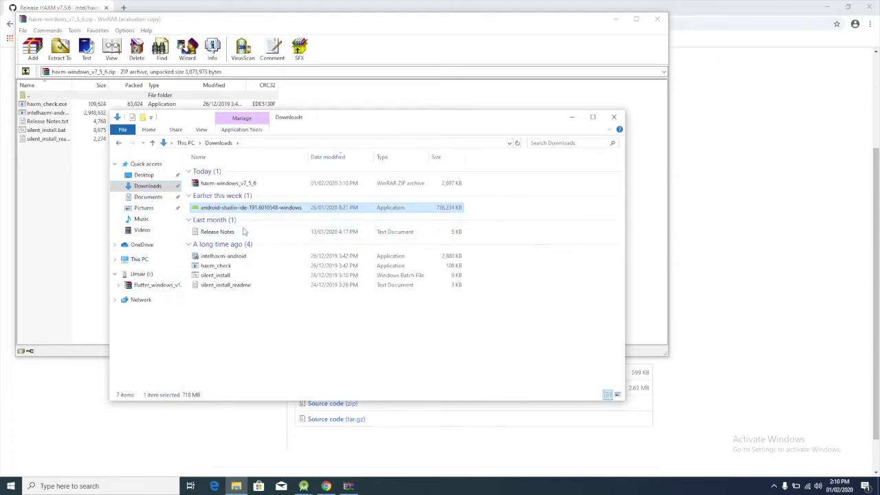
left_click(234, 257)
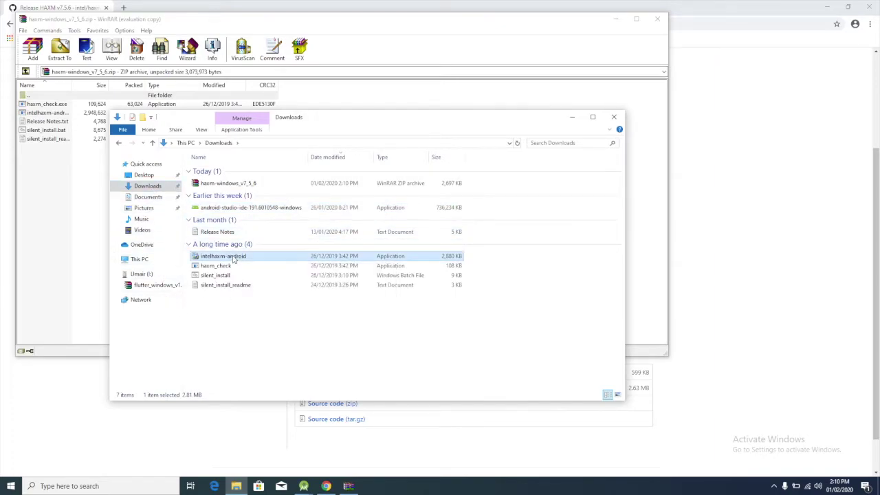
right_click(234, 258)
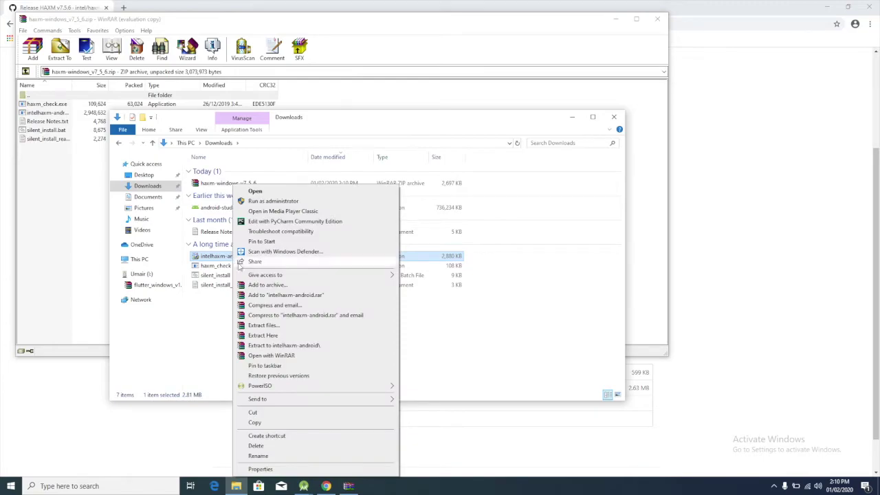
left_click(274, 201)
left_click(476, 320)
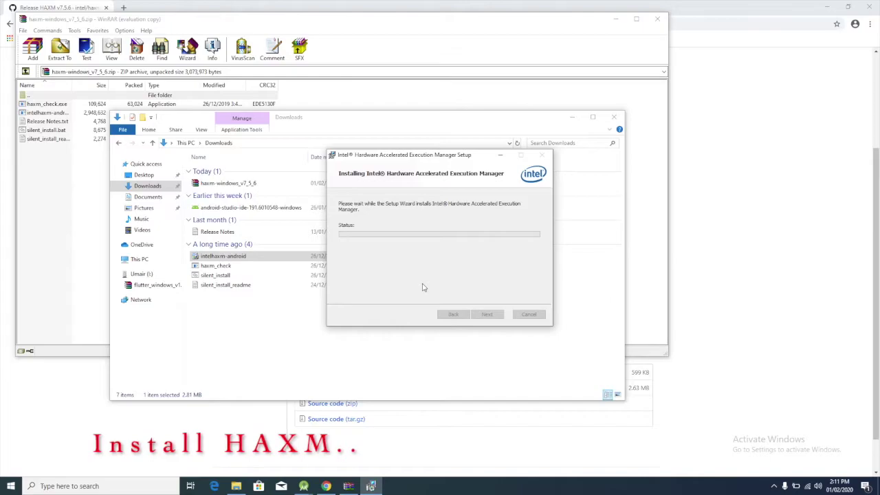
left_click(487, 314)
Switch back to Android Studio, close the Virtual Device Manager, and run the app on Pixel 2 API 29.
left_click(354, 443)
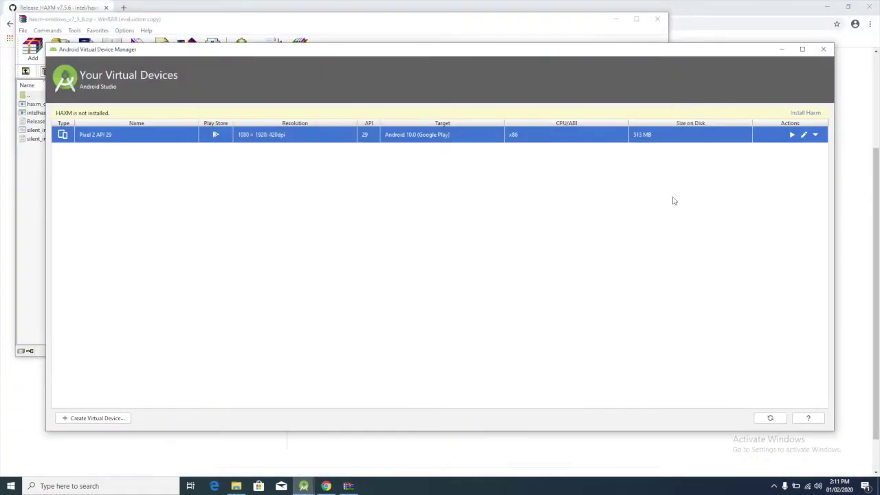
left_click(831, 49)
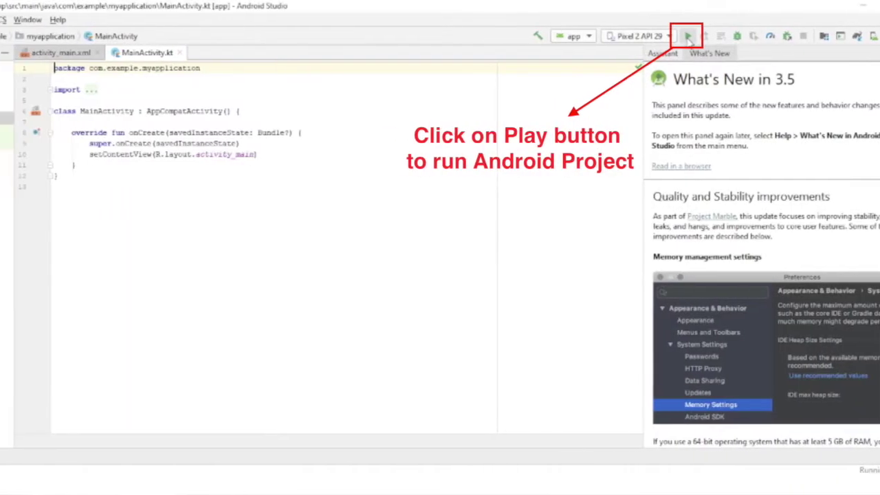
left_click(804, 37)
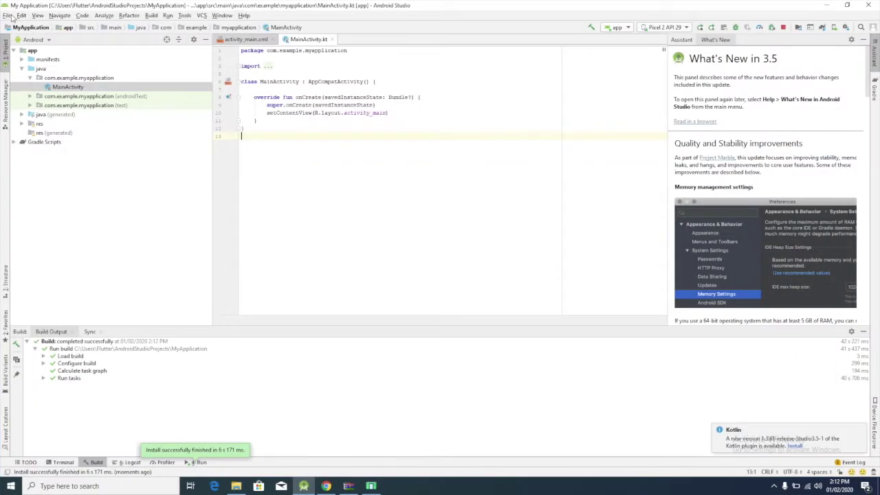
Open the plugin settings and search the plugin marketplace for "flutter".
left_click(8, 15)
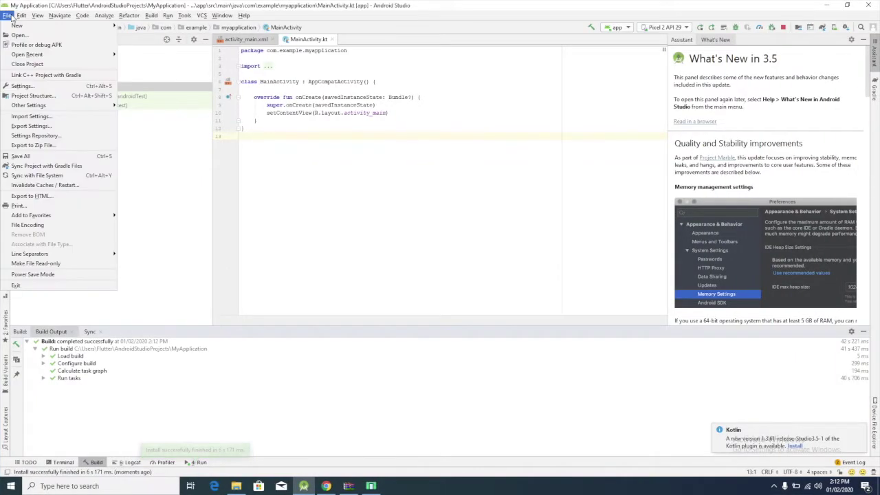
mouse_move(32, 16)
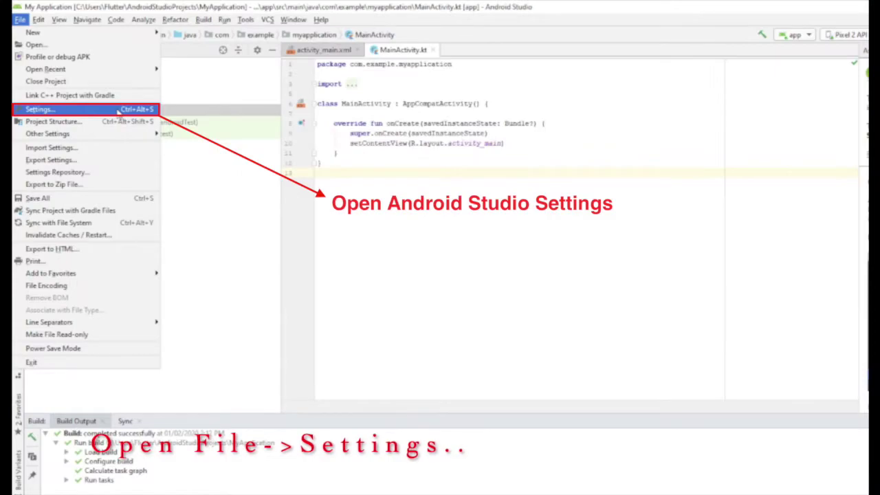
left_click(118, 111)
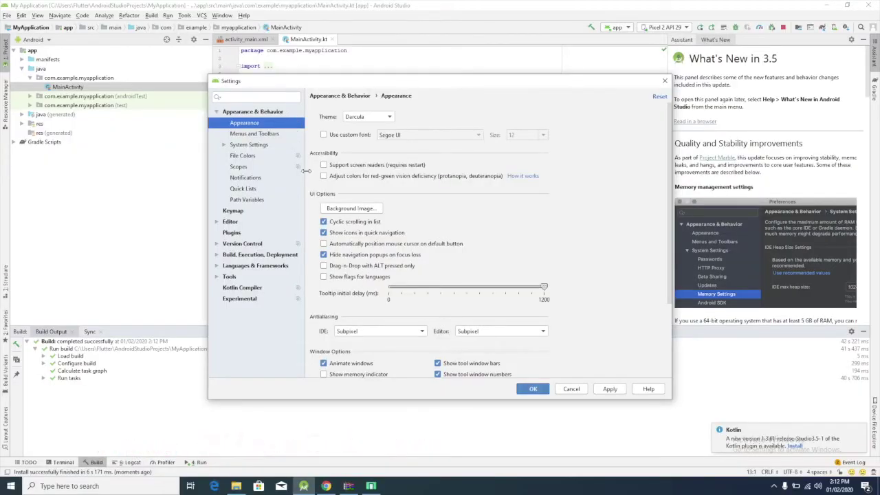
left_click(232, 232)
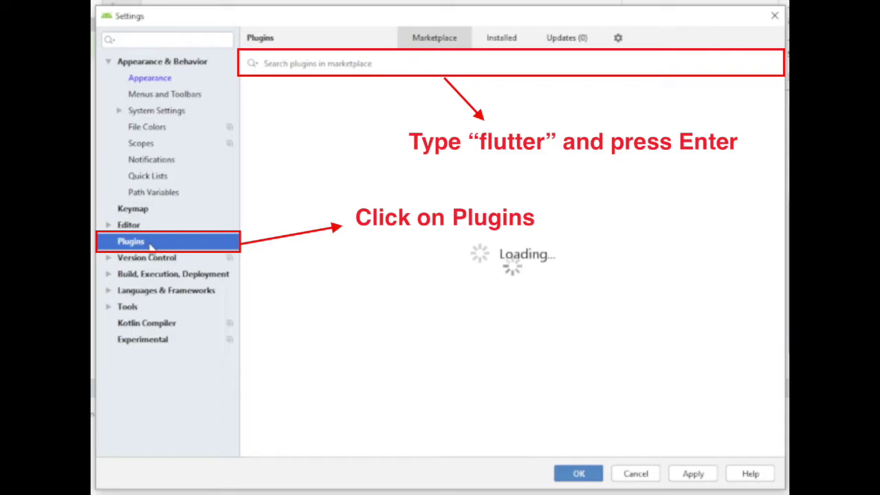
type("flutter")
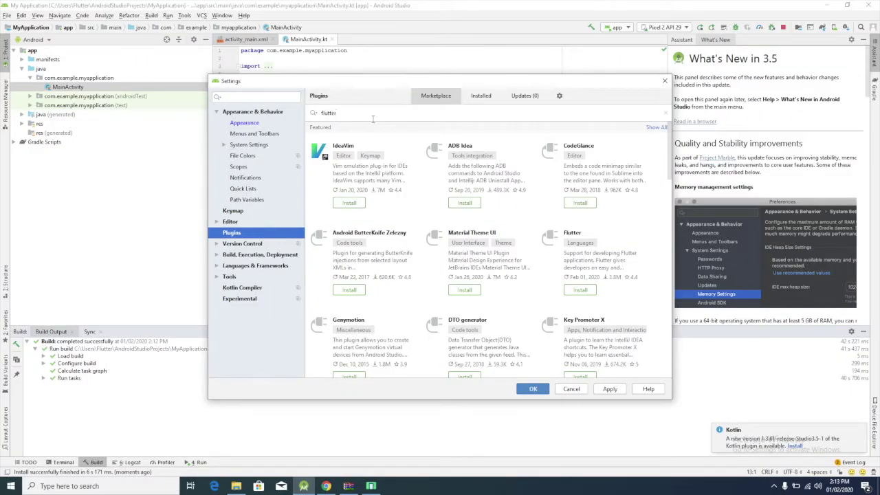
key("Return")
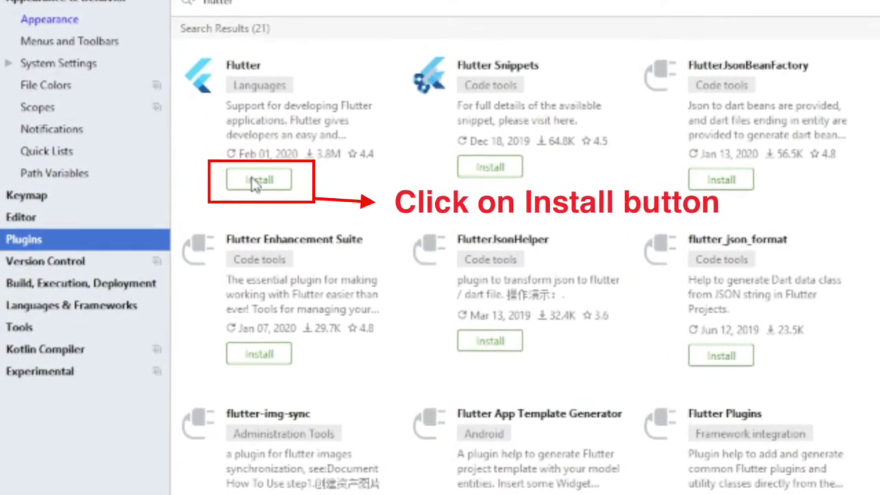
Install the Flutter plugin together with the required Dart plugin and restart Android Studio to activate them.
left_click(249, 179)
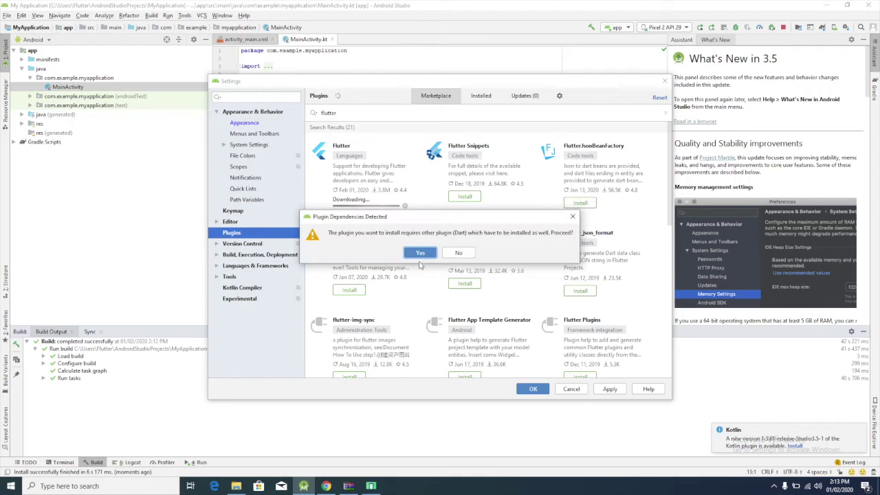
left_click(420, 253)
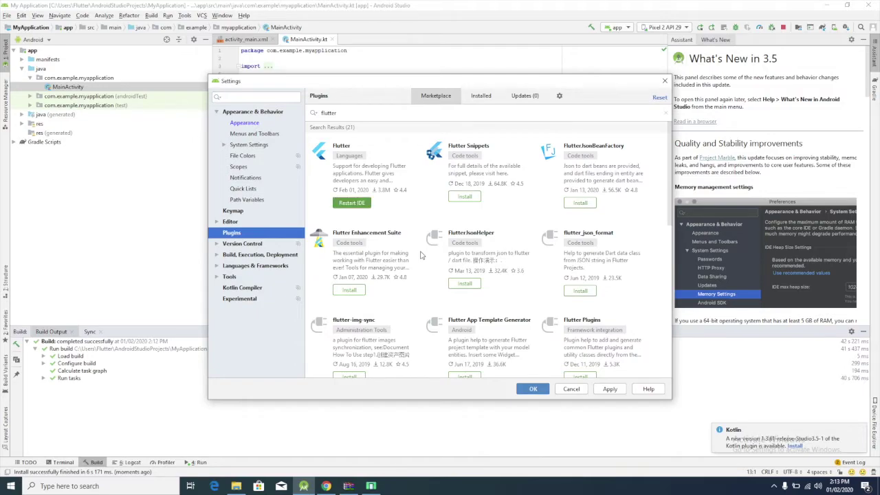
left_click(352, 203)
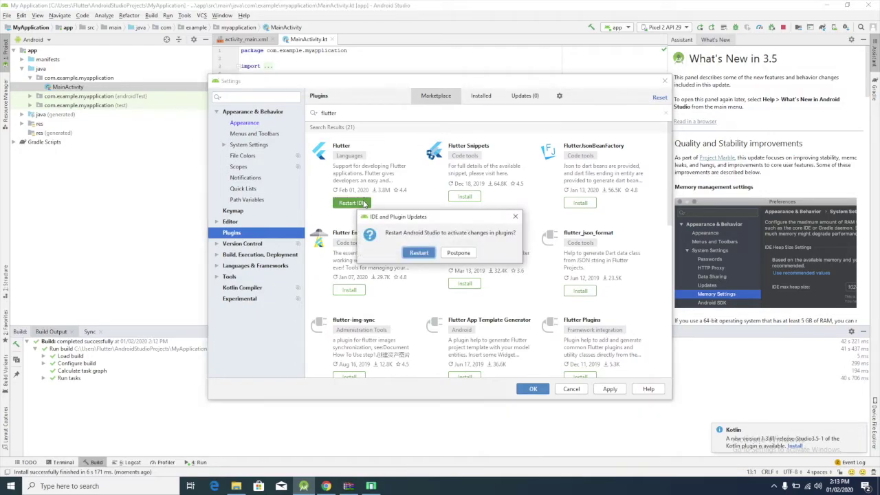
left_click(431, 253)
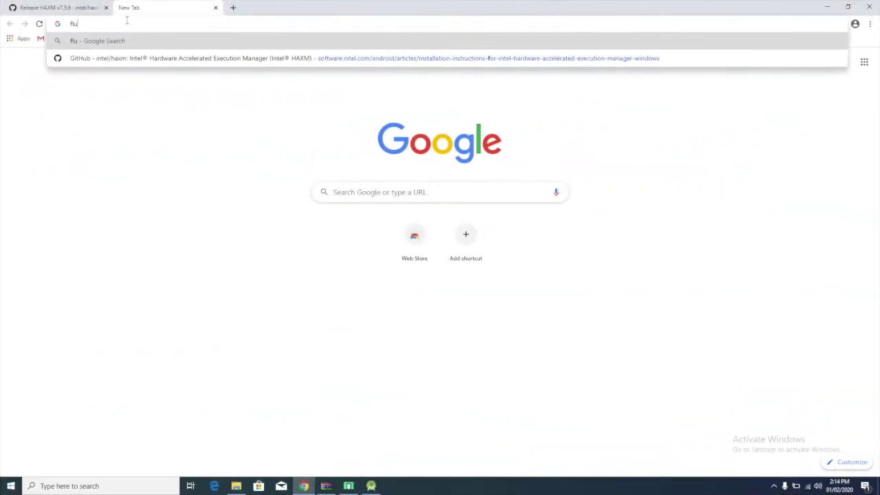
In Chrome, search for "flutter sdk download" and download flutter_windows_v1.12.13+hotfix.7-stable.zip from Flutter's Windows install page.
type("tter sdk download")
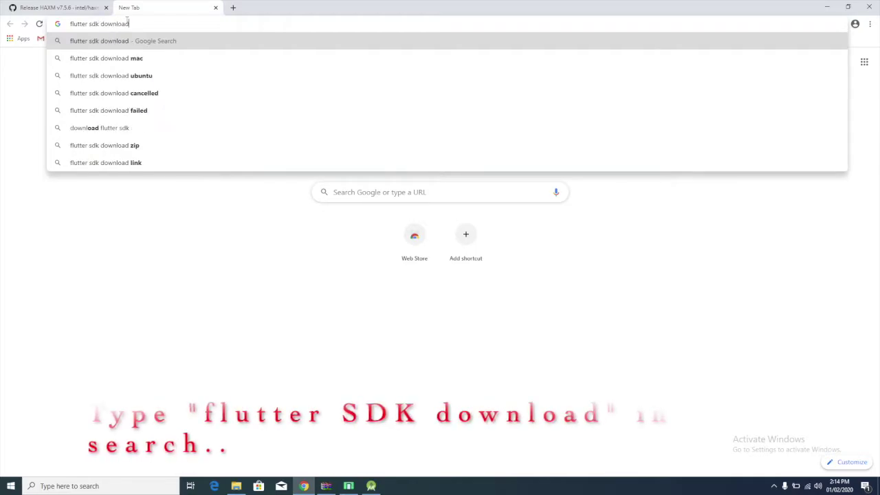
key("Return")
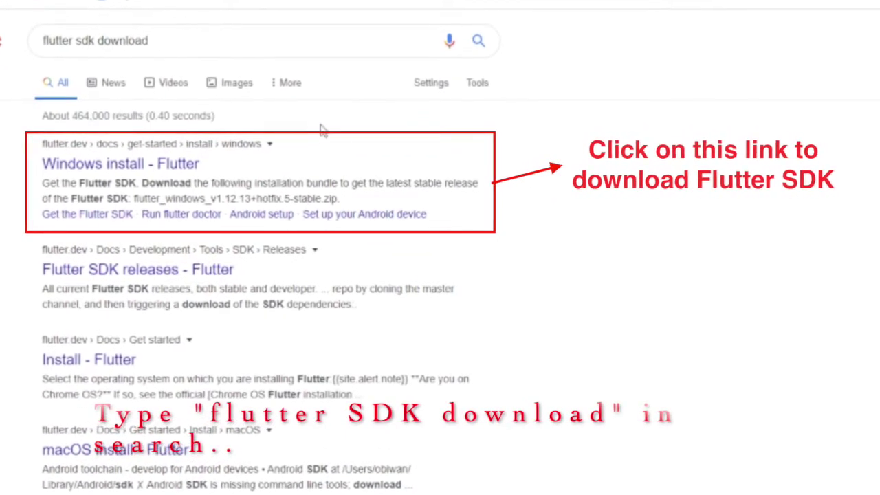
left_click(110, 164)
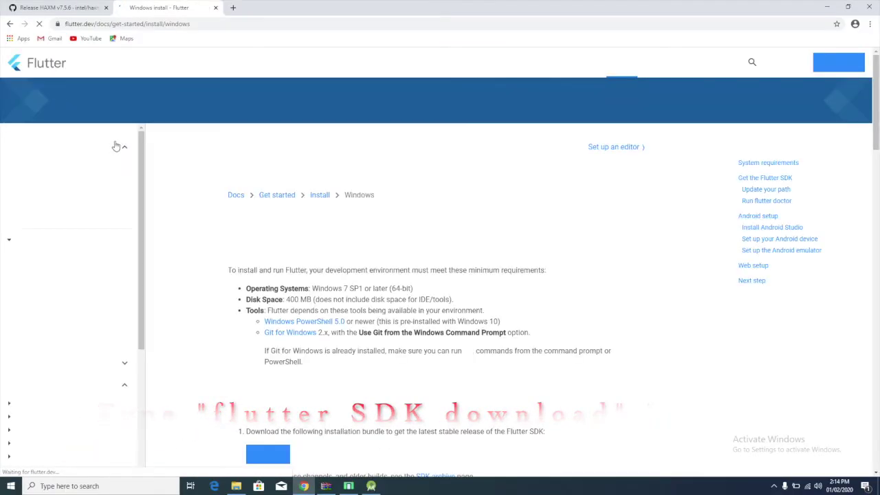
scroll(497, 341, "down", 2)
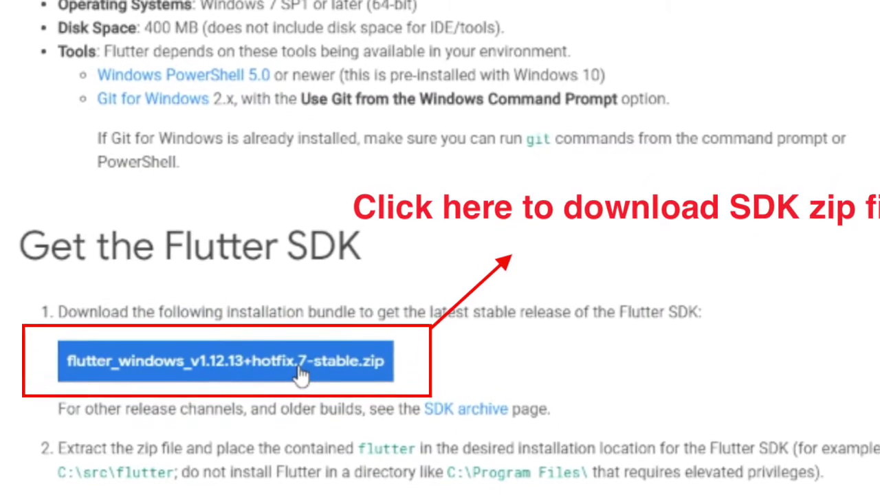
left_click(301, 371)
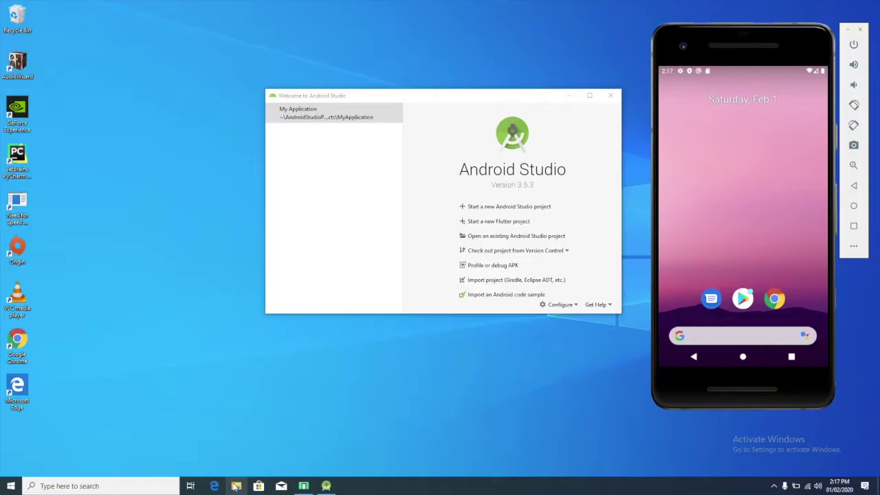
In File Explorer, copy the flutter_windows_v1.12.13+hotfix.5-stable archive from the Downloads folder.
key("super+e")
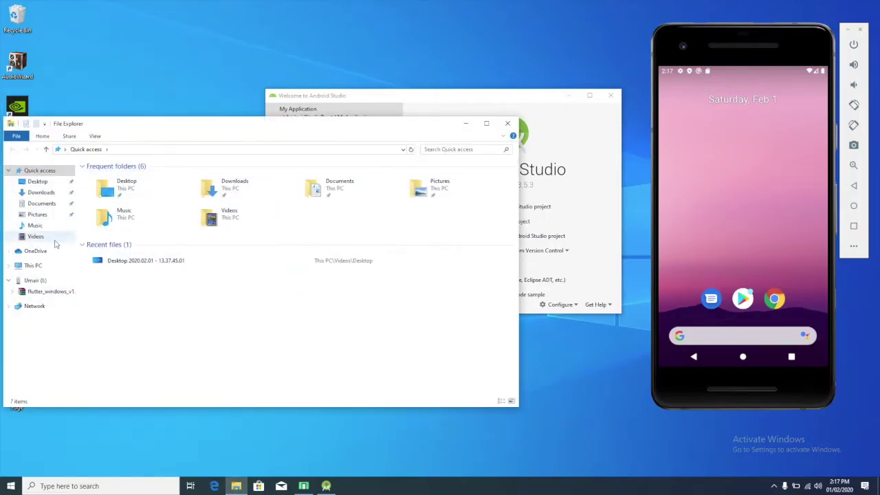
left_click(41, 193)
right_click(119, 194)
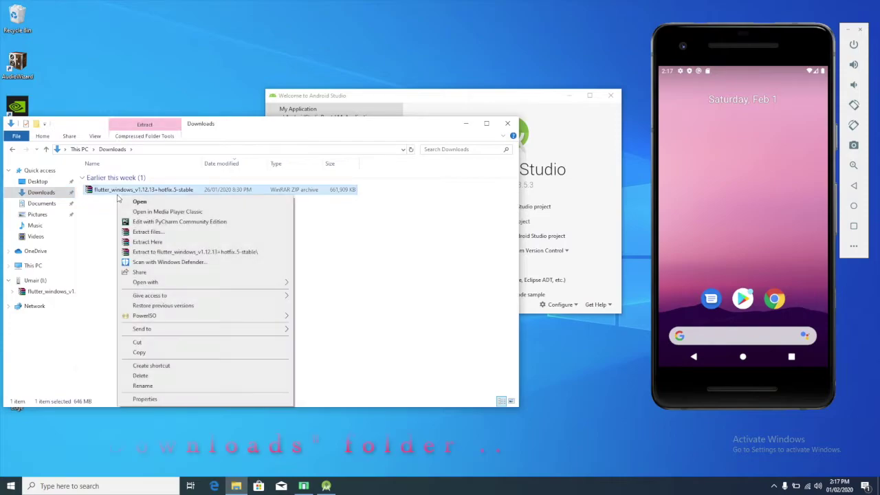
left_click(139, 352)
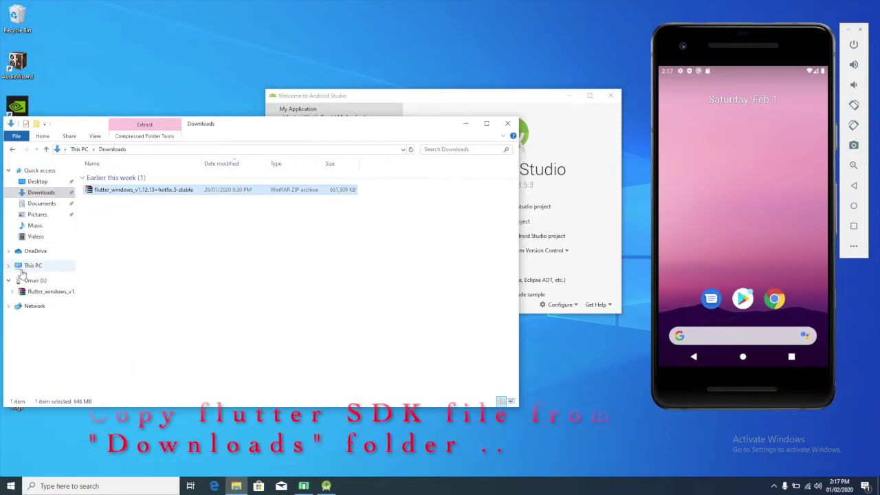
Create a new folder named Flutter on the Downloads (D:) drive.
left_click(26, 267)
double_click(240, 275)
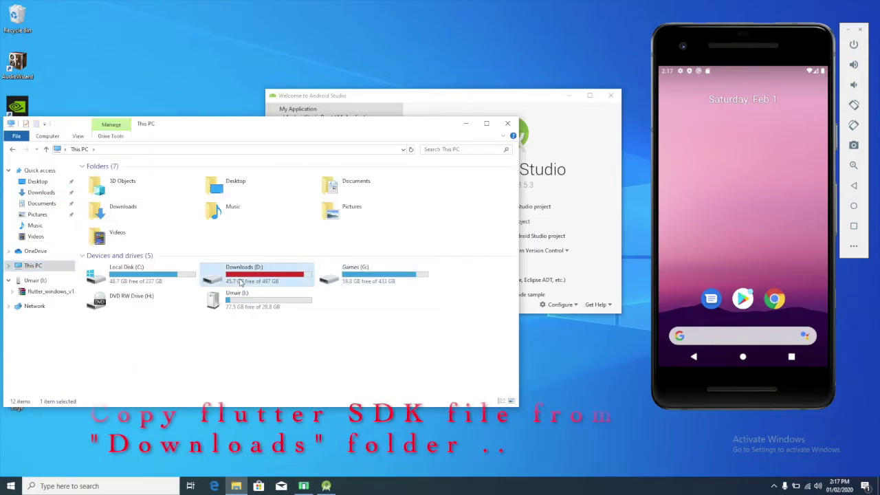
right_click(212, 357)
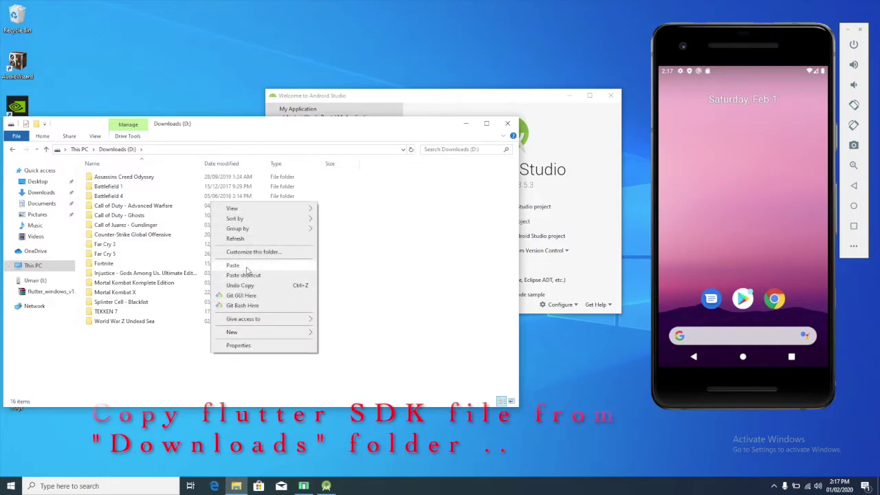
mouse_move(288, 332)
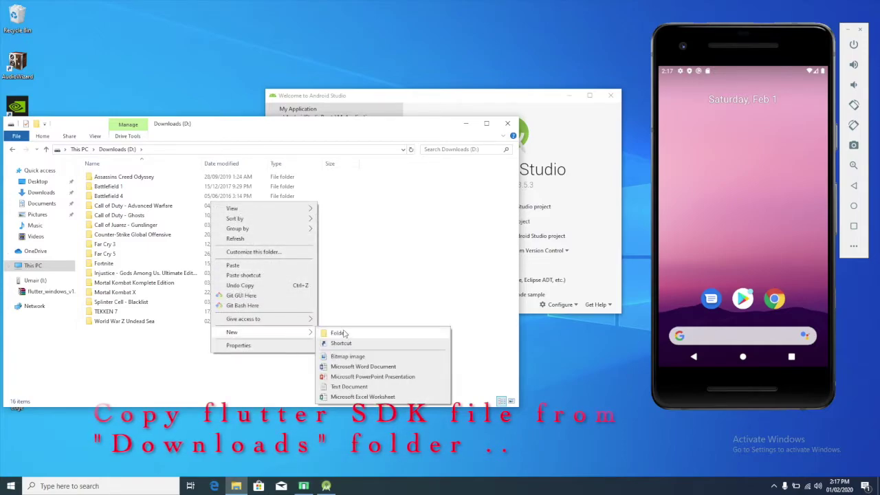
left_click(338, 333)
type("flutter")
key("Return")
Paste the copied SDK archive into the D:\Flutter folder and extract it there.
double_click(128, 330)
right_click(163, 257)
left_click(185, 320)
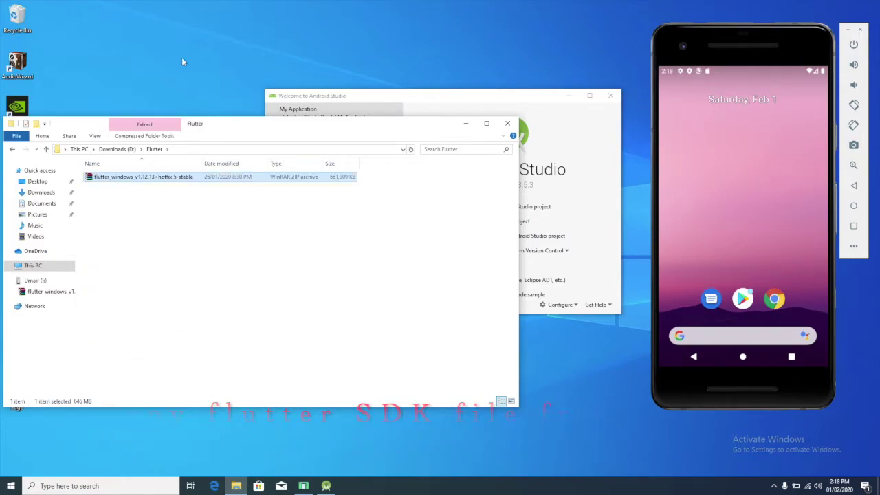
right_click(148, 180)
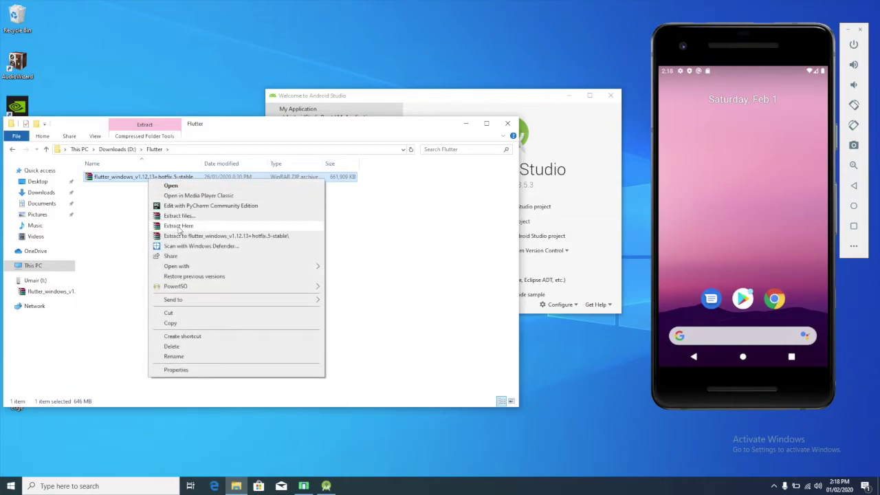
left_click(180, 224)
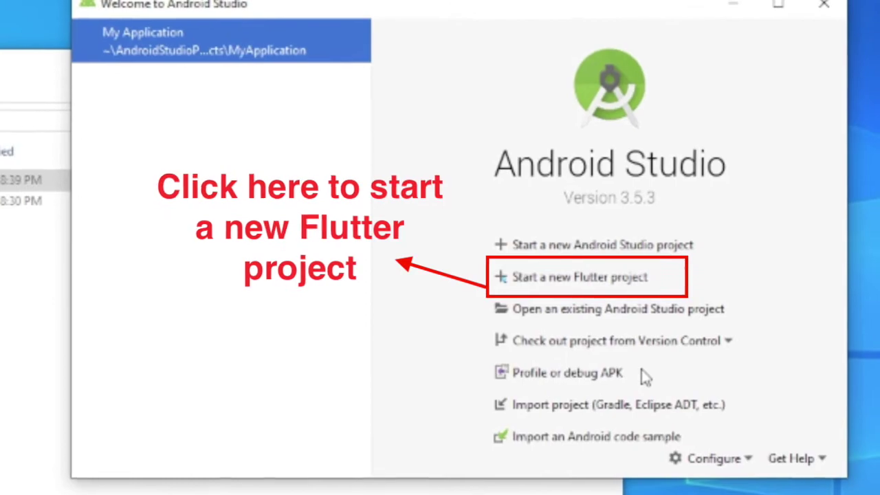
Switch to Android Studio, start a new Flutter Application project and set its Flutter SDK path to D:\Flutter\flutter.
left_click(589, 278)
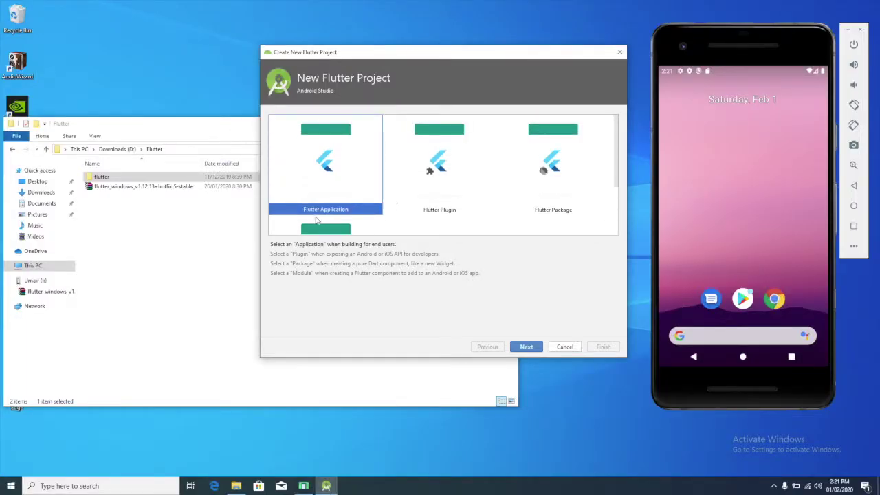
left_click(526, 346)
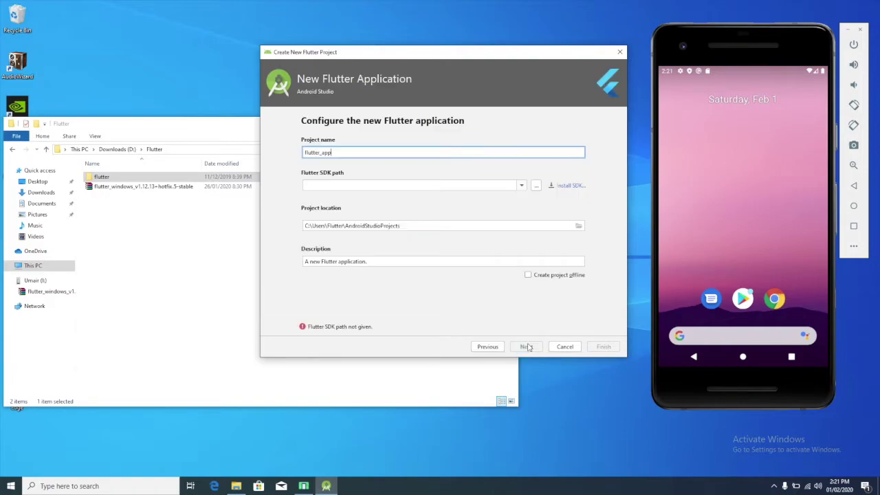
left_click(337, 184)
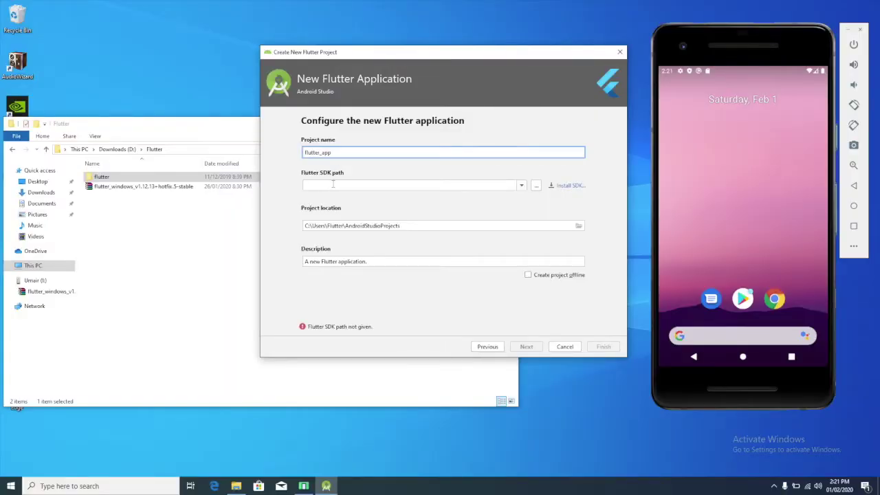
left_click(332, 184)
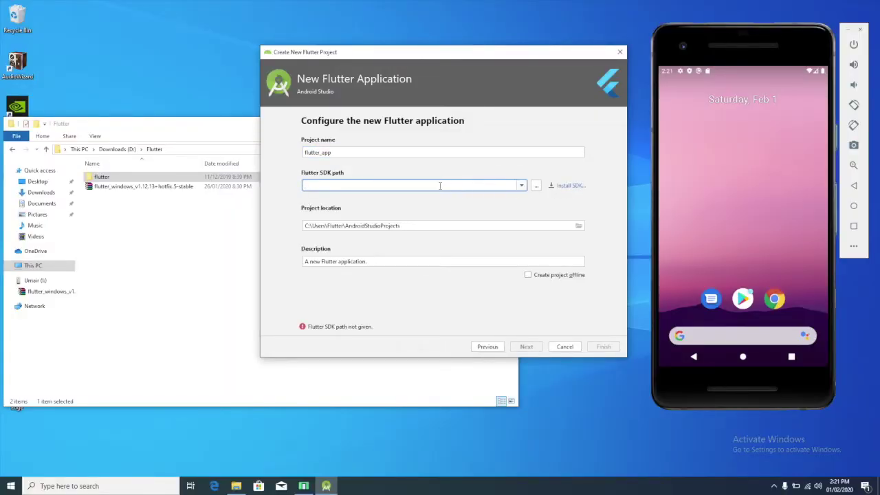
type("D:\\Flutter\\")
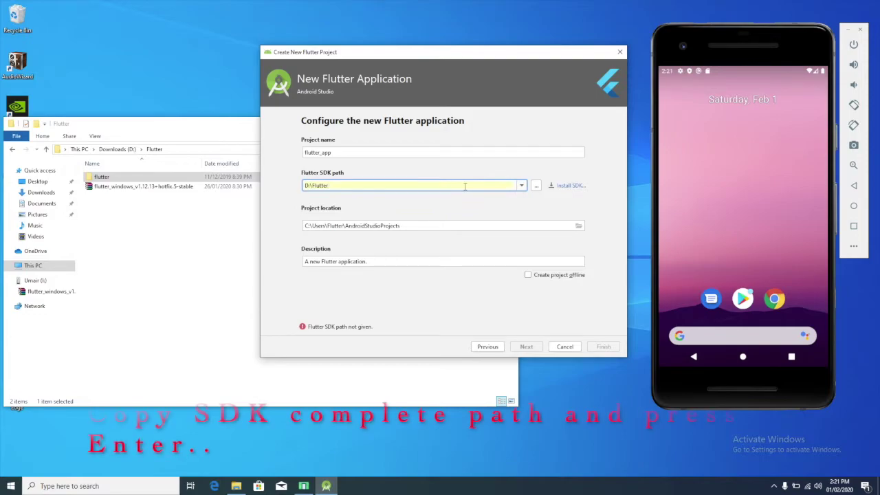
type("flutter")
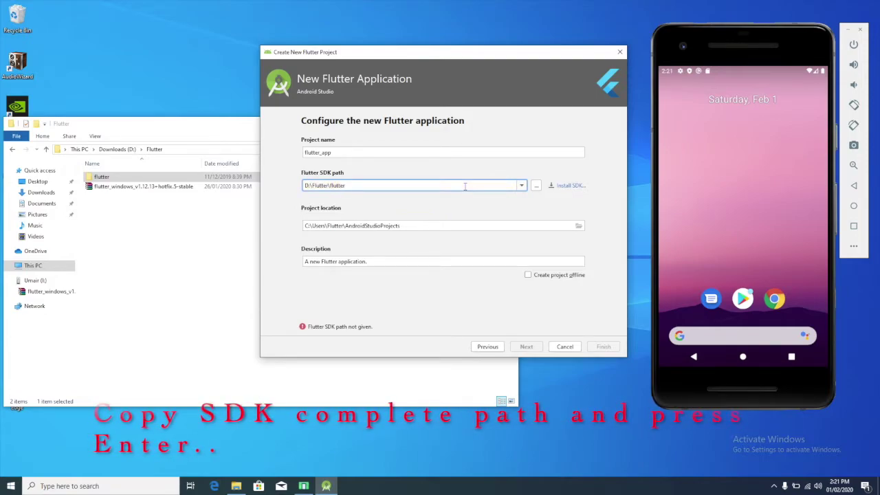
key("Return")
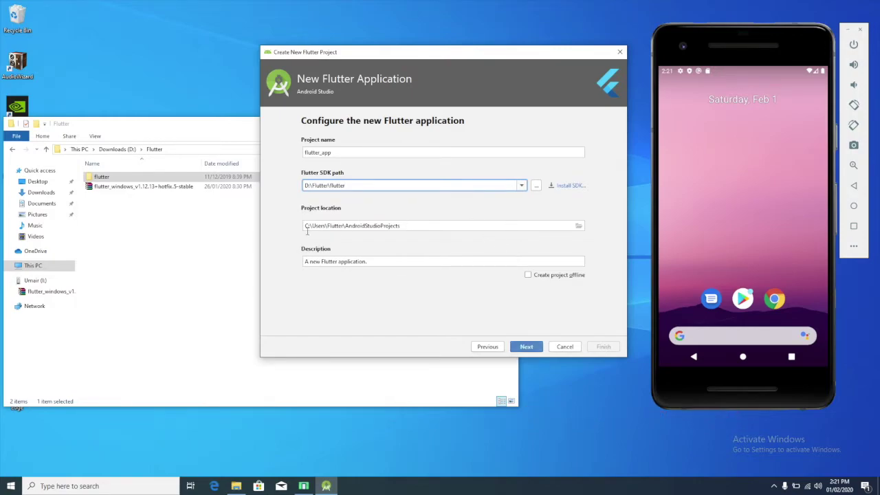
Set the new Flutter application's project location to the D:\Flutter folder.
left_click(579, 226)
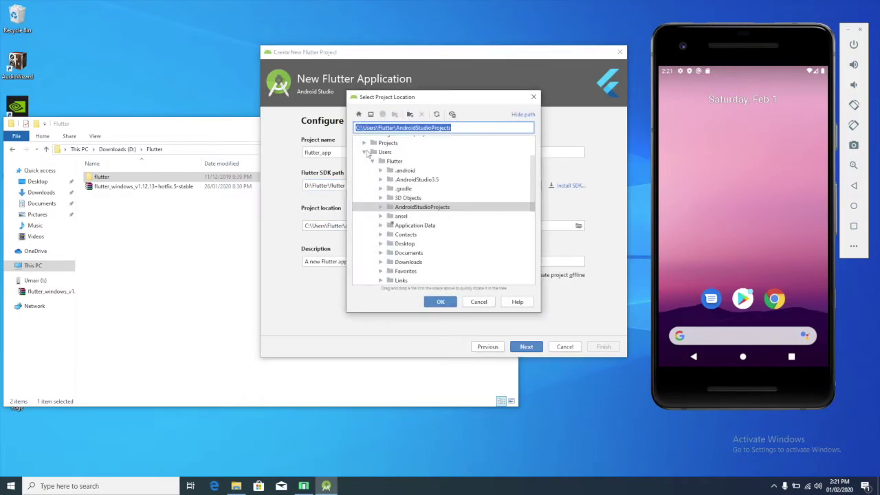
left_click(370, 152)
left_click(357, 141)
double_click(373, 151)
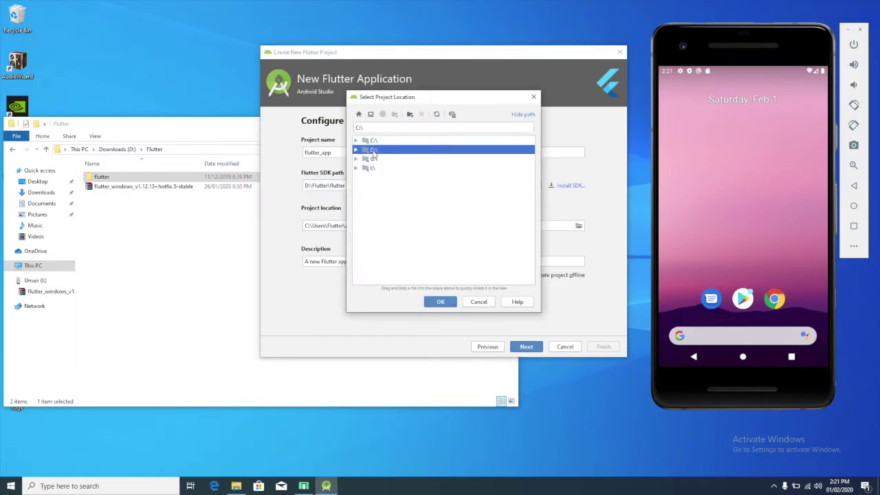
double_click(389, 242)
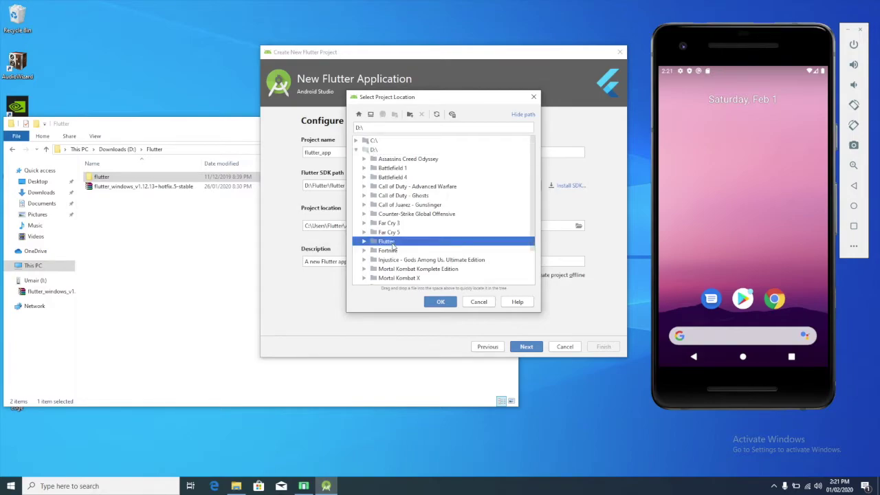
left_click(441, 302)
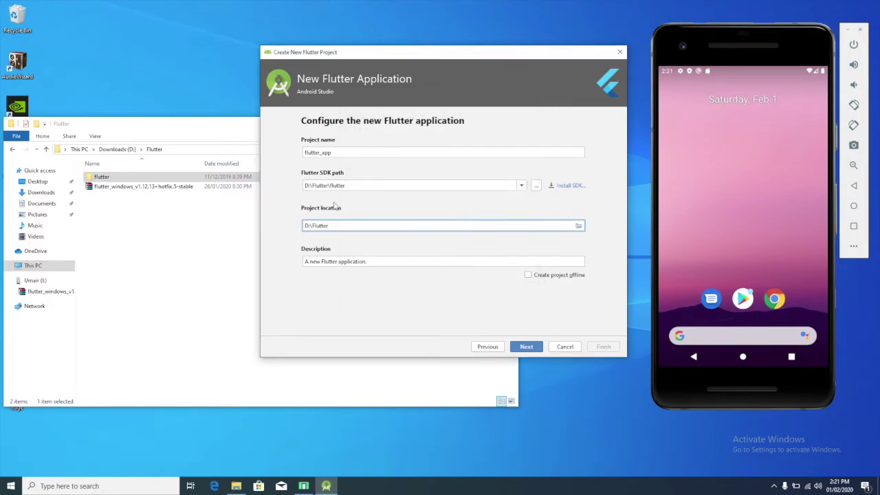
Create the Flutter project with company domain example.com and the default language options, and accept the Flutter plugin's anonymous usage reporting.
left_click(527, 347)
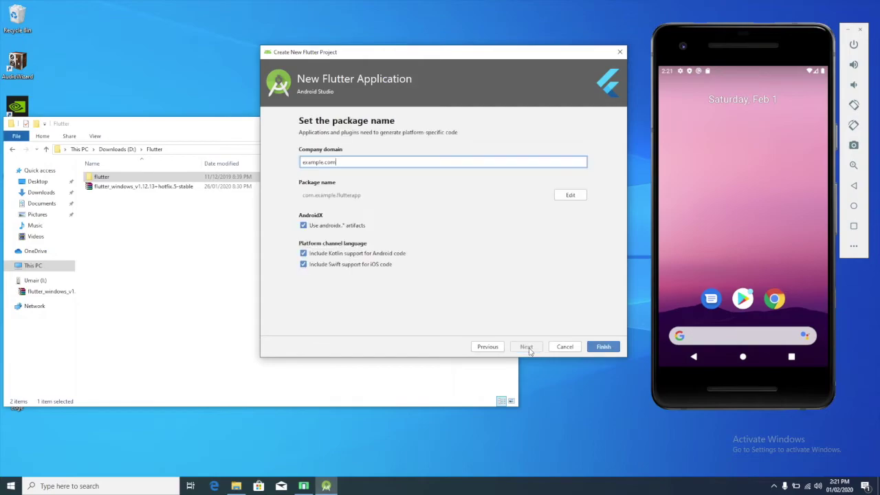
left_click(606, 347)
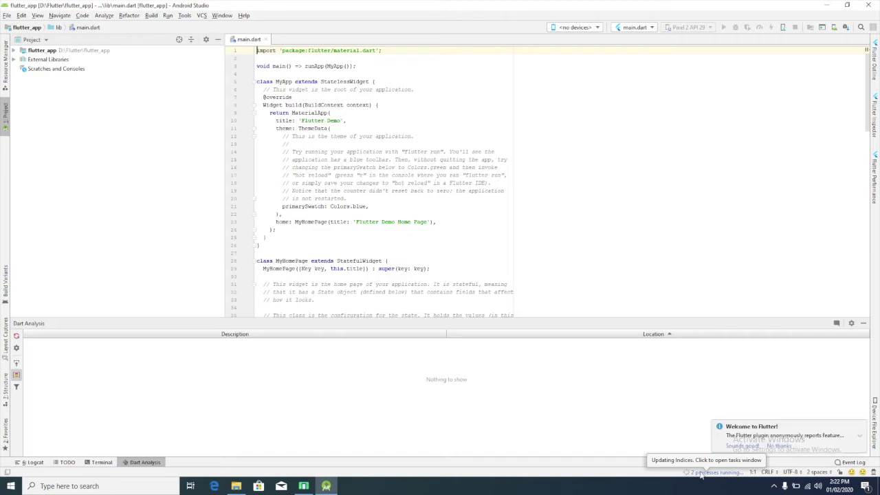
left_click(755, 447)
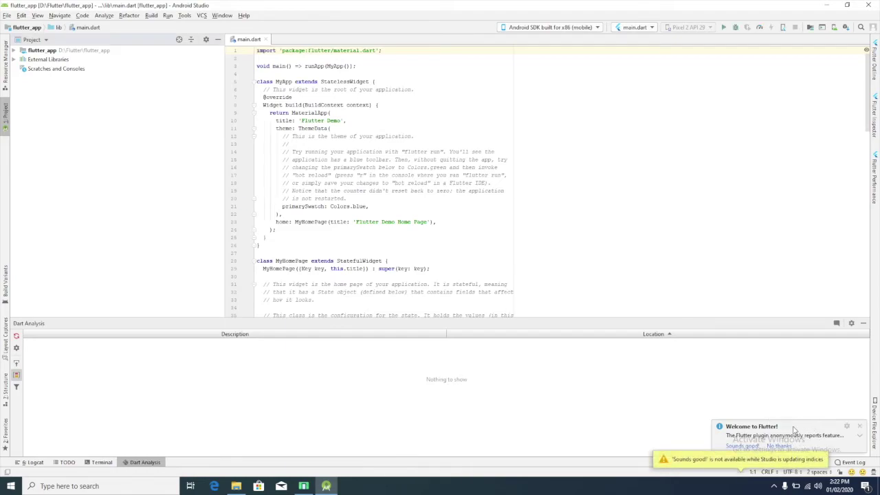
left_click(756, 447)
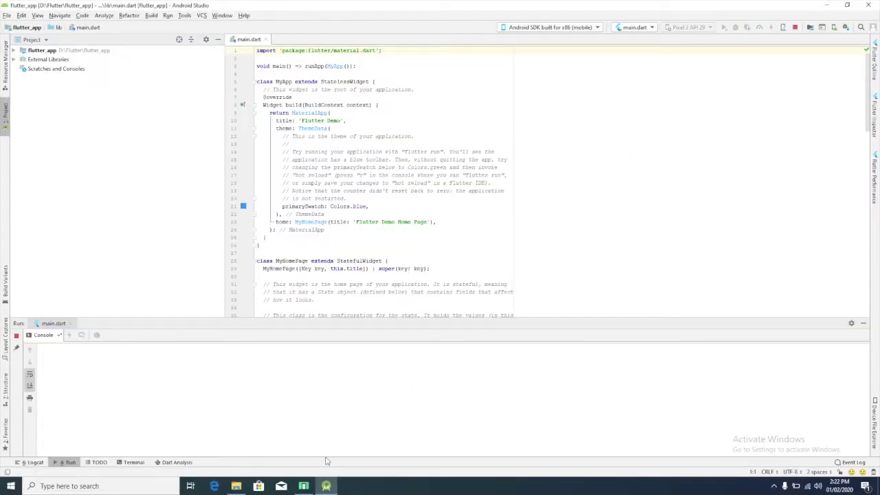
Run main.dart on the Android emulator and bring the emulator window in front of the code editor.
left_click(303, 486)
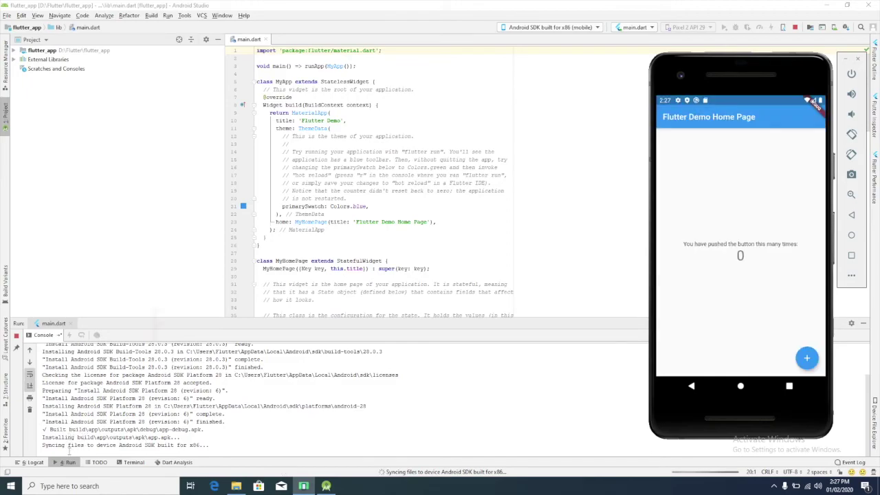
left_click_drag(743, 73, 710, 62)
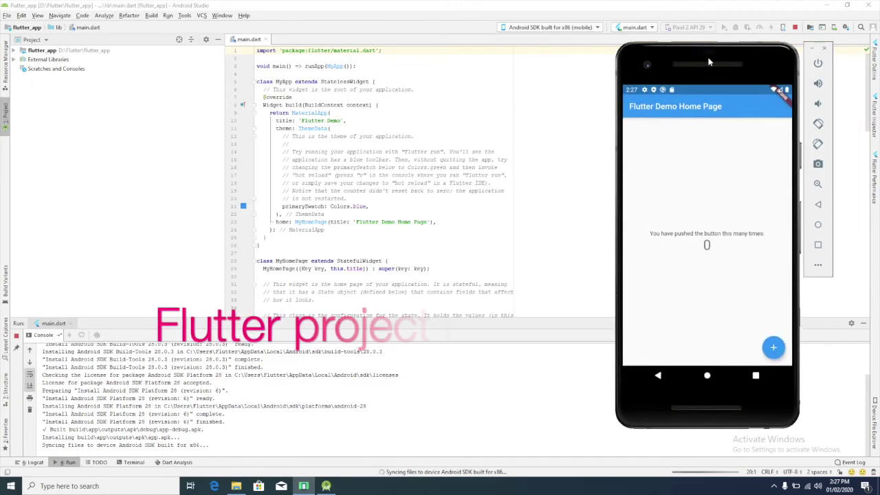
Test the running demo app by raising its counter to 21, and reposition the emulator window over the editor.
left_click(771, 351)
left_click(772, 352)
left_click(772, 352)
double_click(772, 351)
triple_click(772, 351)
triple_click(772, 351)
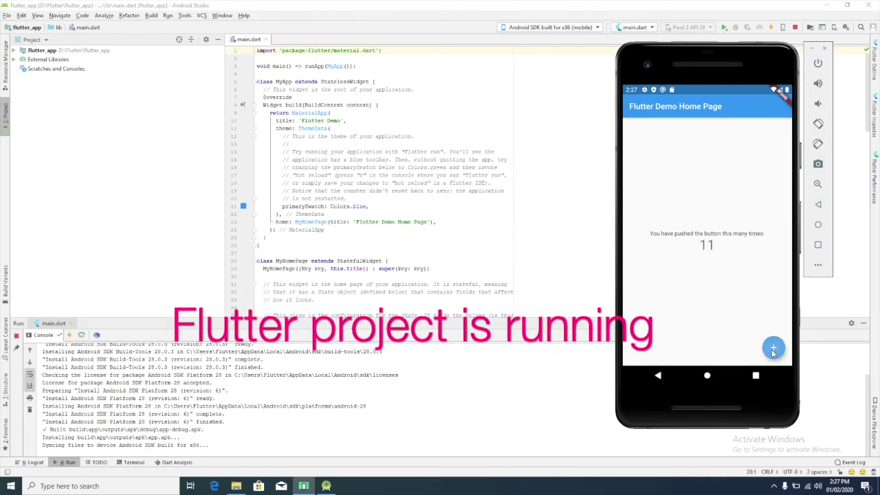
left_click(772, 351)
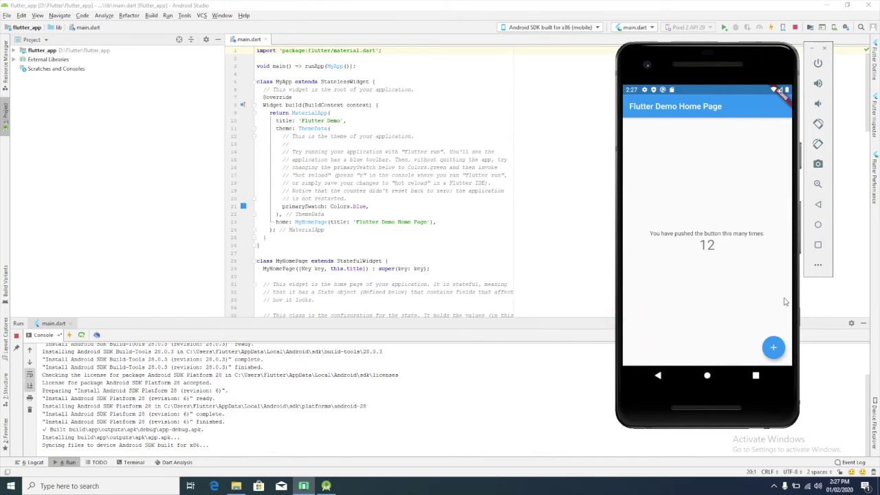
triple_click(770, 349)
triple_click(770, 349)
triple_click(770, 349)
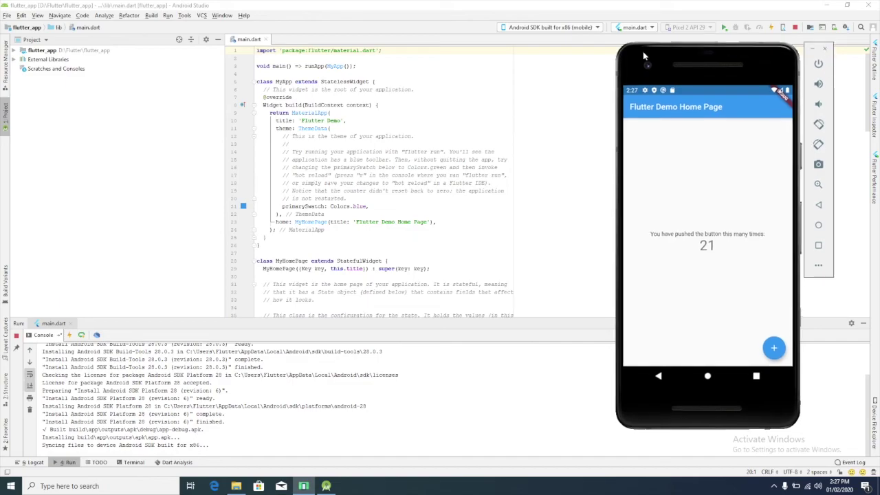
left_click_drag(633, 58, 638, 66)
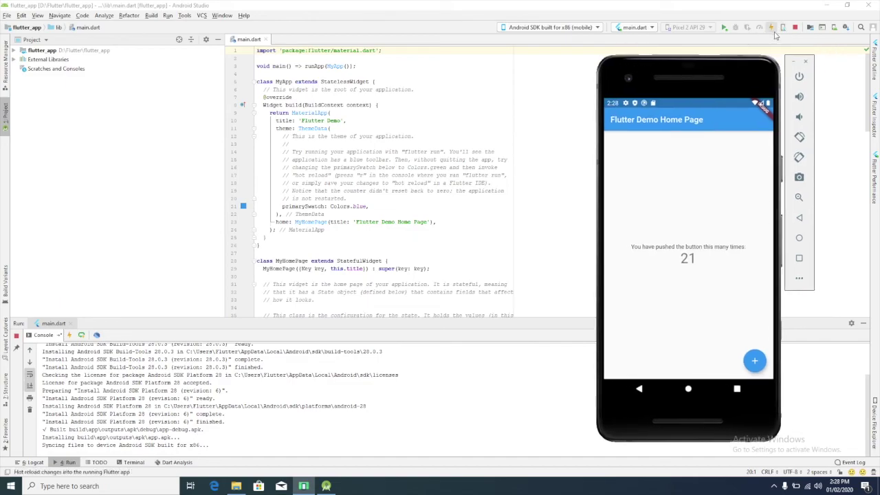